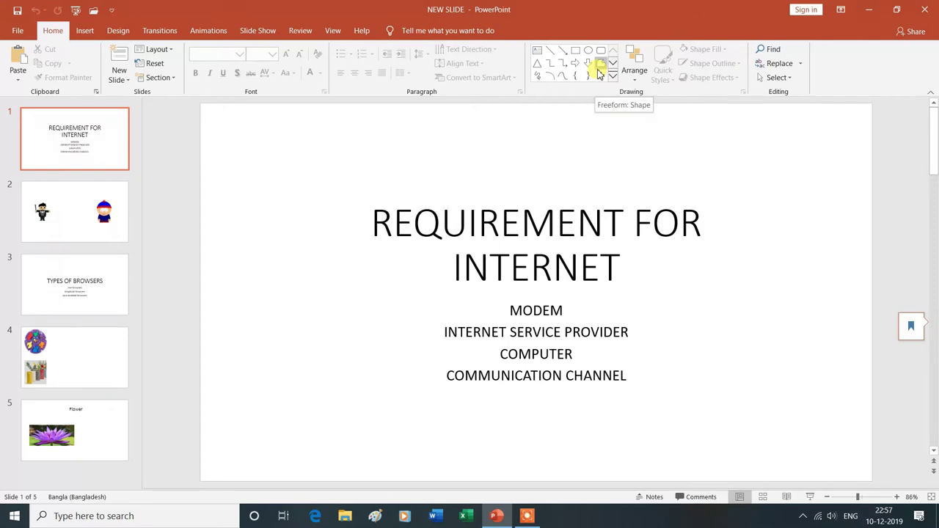
# - Insert a Blank-layout slide after TYPES OF BROWSERS as new slide 4
pyautogui.click(74, 283)
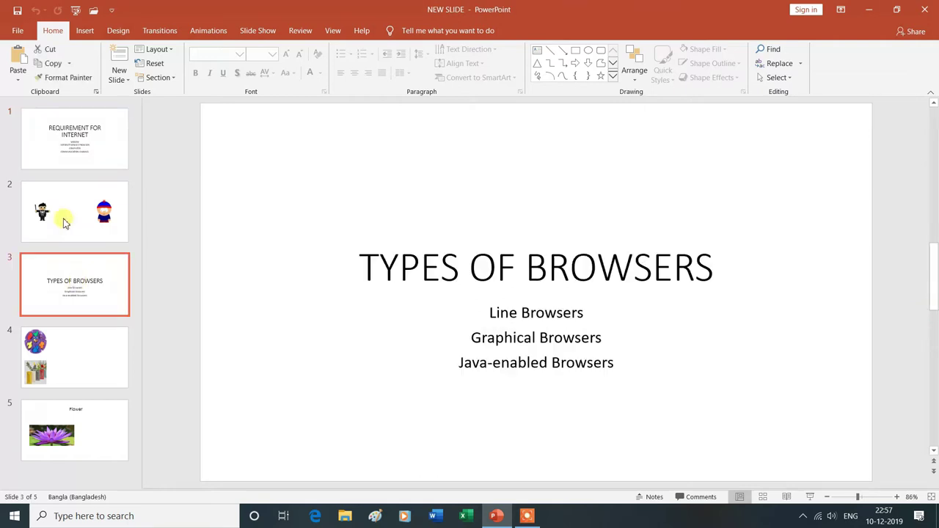
pyautogui.click(130, 83)
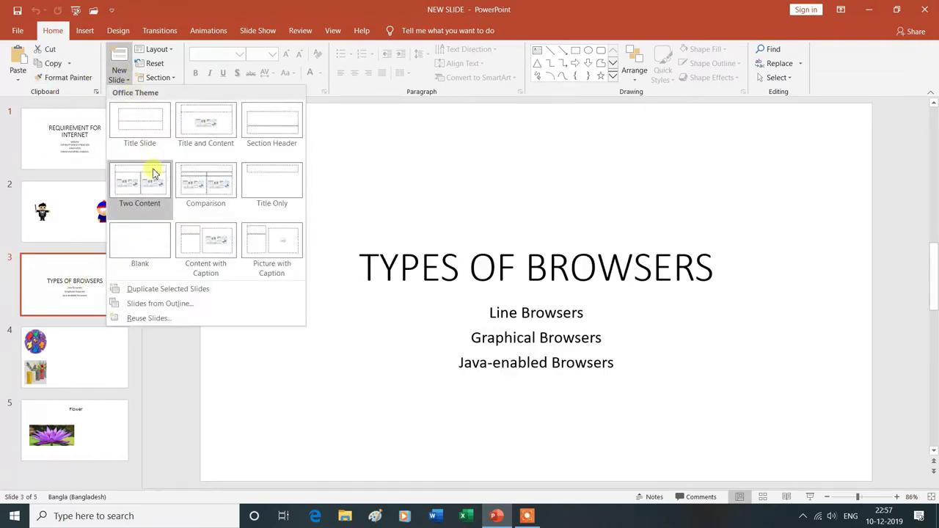
pyautogui.click(157, 246)
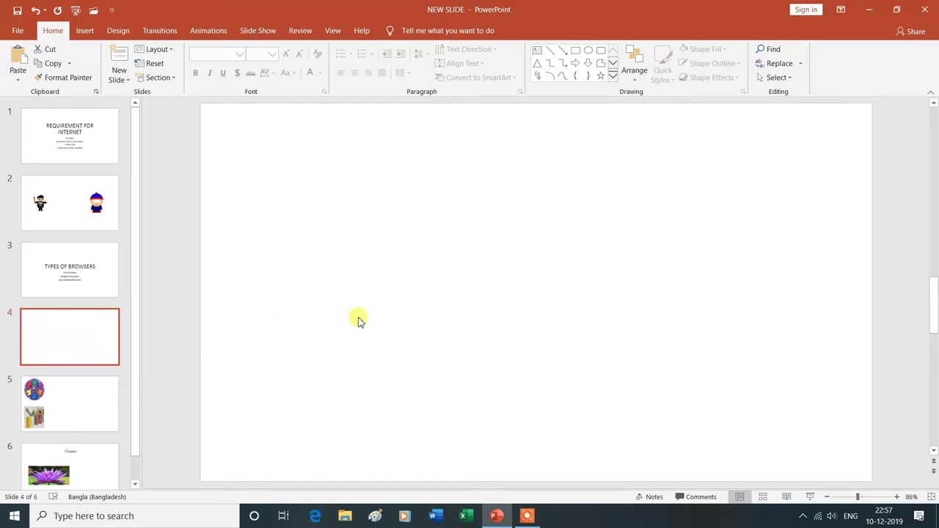
pyautogui.click(613, 79)
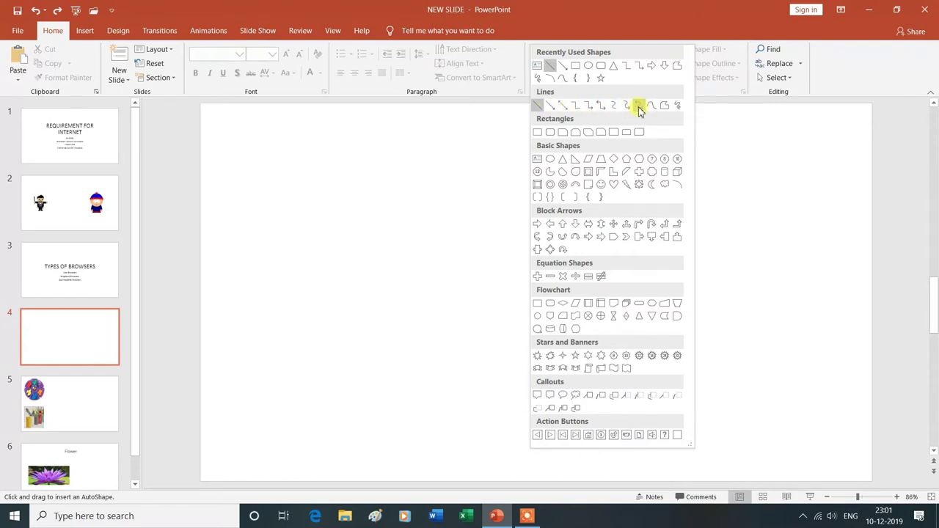
# - Pick the Line shape from the Lines row of the Shapes gallery
pyautogui.click(538, 108)
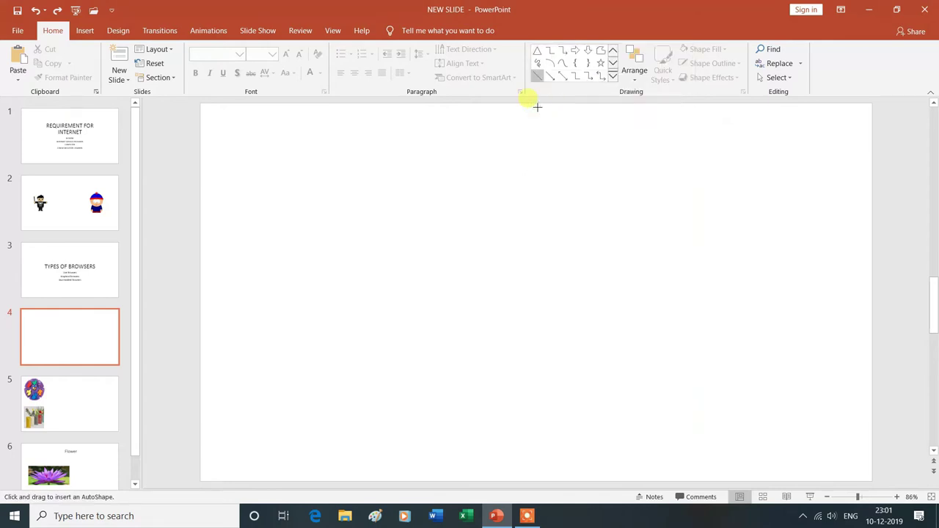
pyautogui.moveTo(360, 196); pyautogui.dragTo(569, 196)
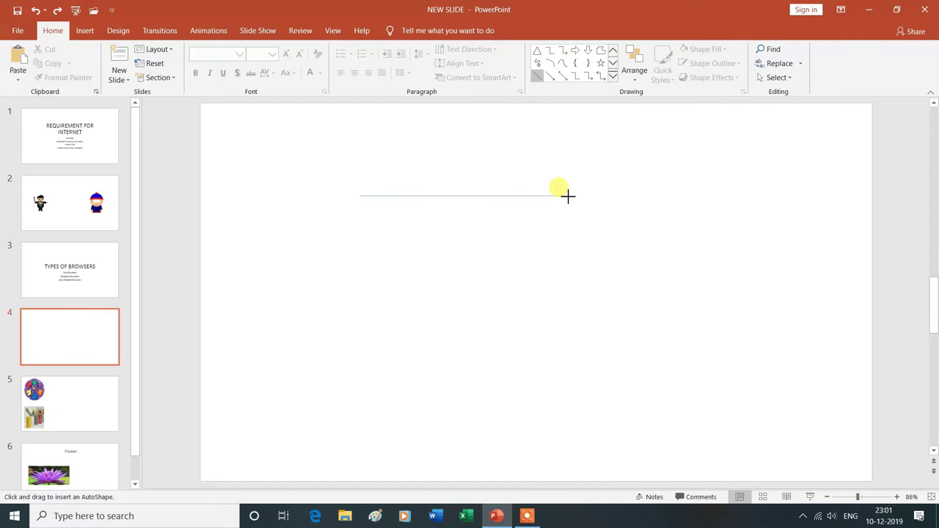
pyautogui.moveTo(568, 196); pyautogui.dragTo(574, 196)
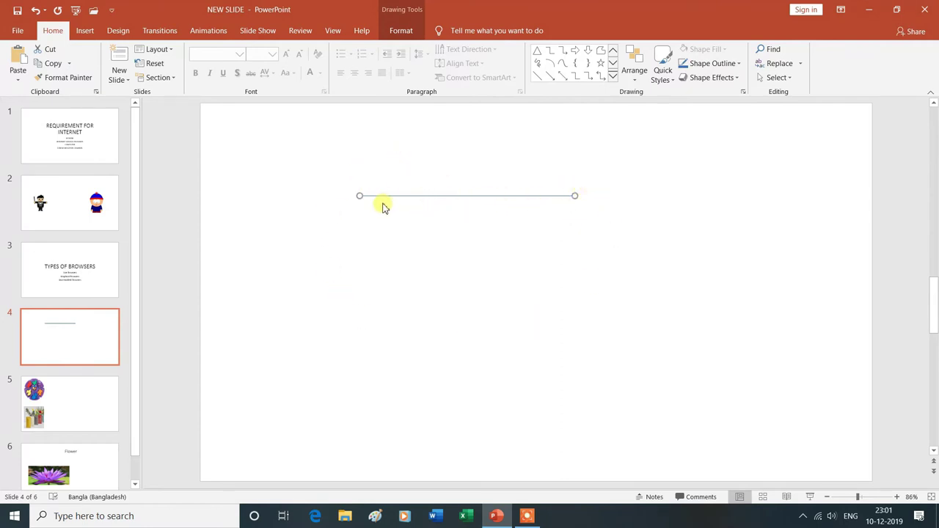
pyautogui.moveTo(358, 196)
pyautogui.mouseDown()
pyautogui.moveTo(691, 206)
pyautogui.moveTo(358, 245)
pyautogui.moveTo(585, 426)
pyautogui.mouseUp()
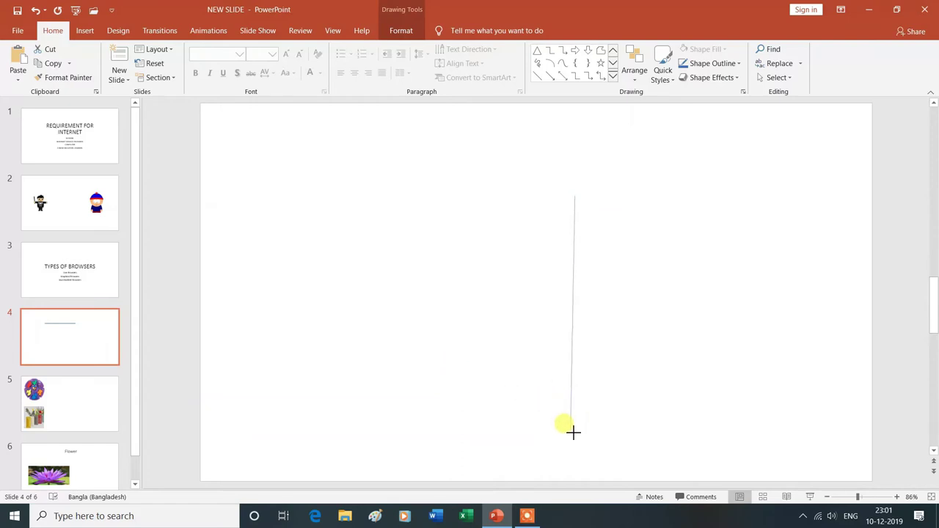
pyautogui.moveTo(585, 426); pyautogui.dragTo(574, 430)
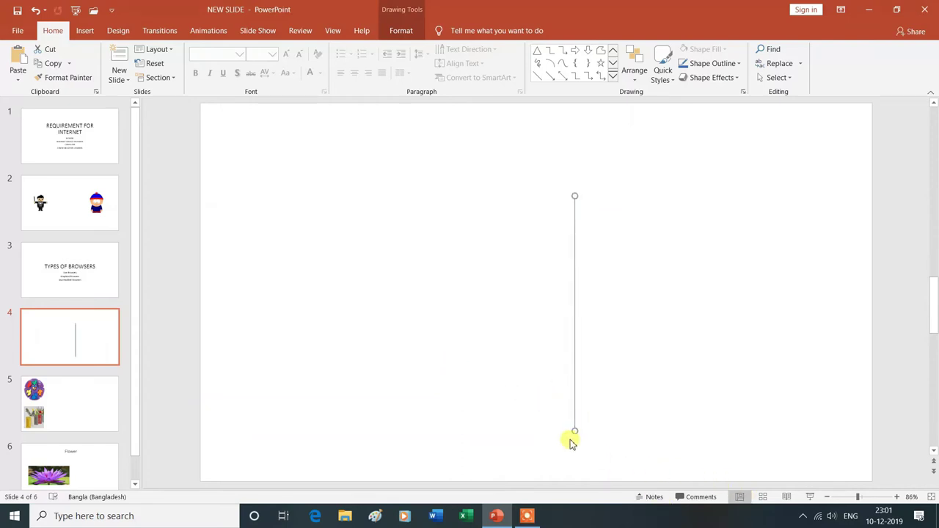
pyautogui.moveTo(578, 433); pyautogui.dragTo(320, 192)
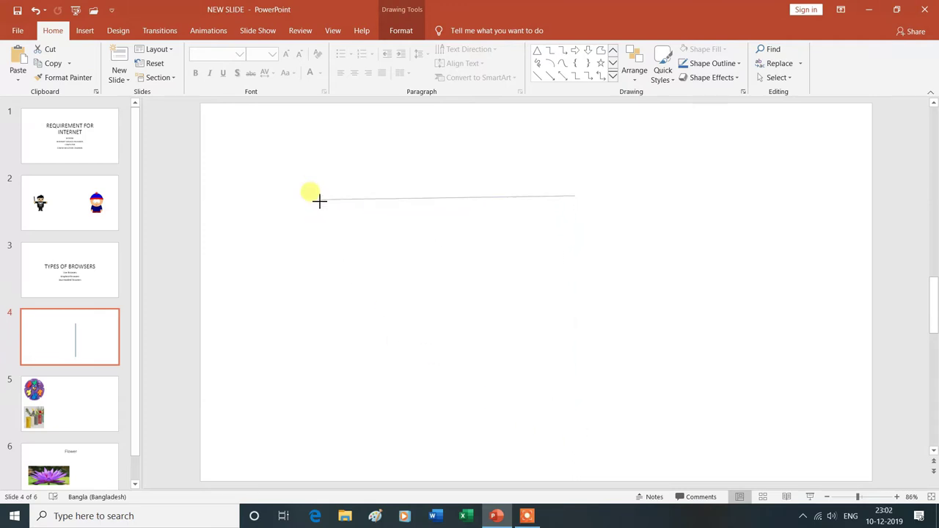
pyautogui.moveTo(319, 200); pyautogui.dragTo(318, 196)
pyautogui.moveTo(574, 195); pyautogui.dragTo(514, 362)
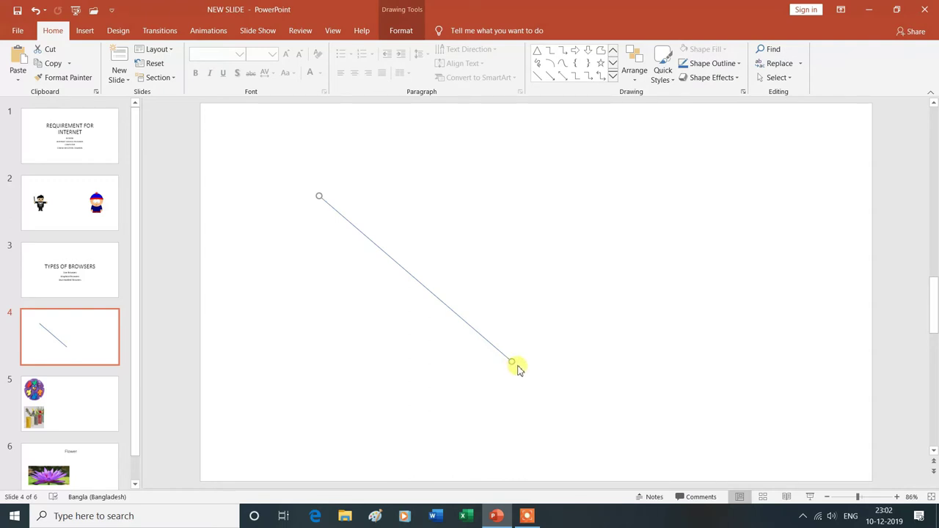
pyautogui.hotkey('ctrl', 'z')
pyautogui.hotkey('ctrl', 'z')
pyautogui.hotkey('ctrl', 'z')
pyautogui.hotkey('ctrl', 'z')
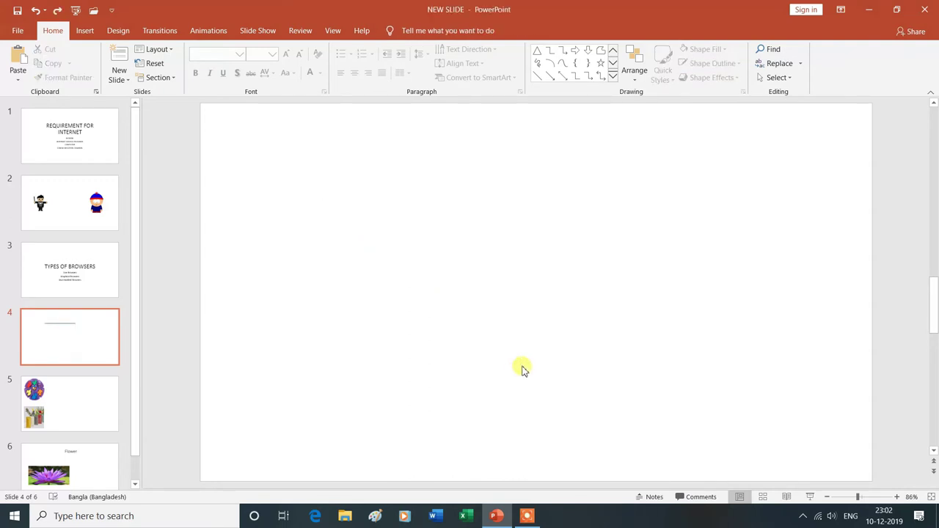
pyautogui.click(613, 76)
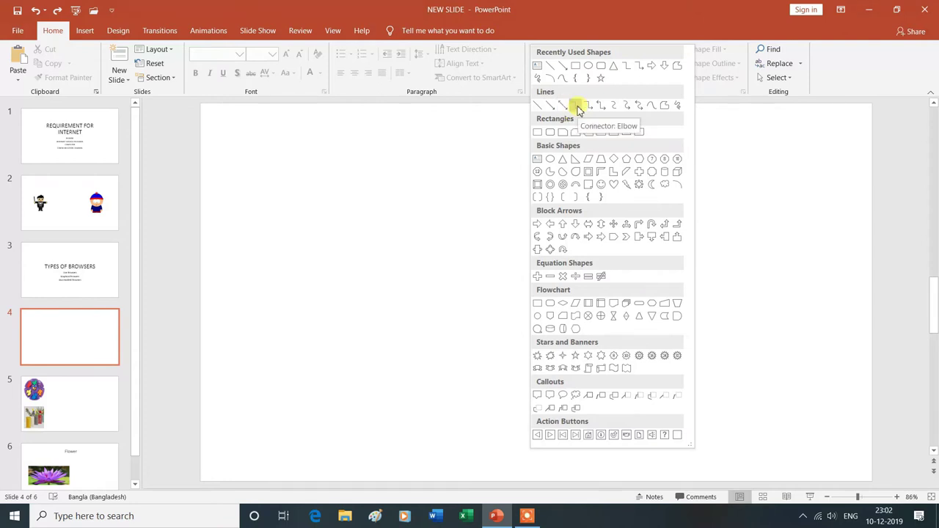
pyautogui.click(578, 109)
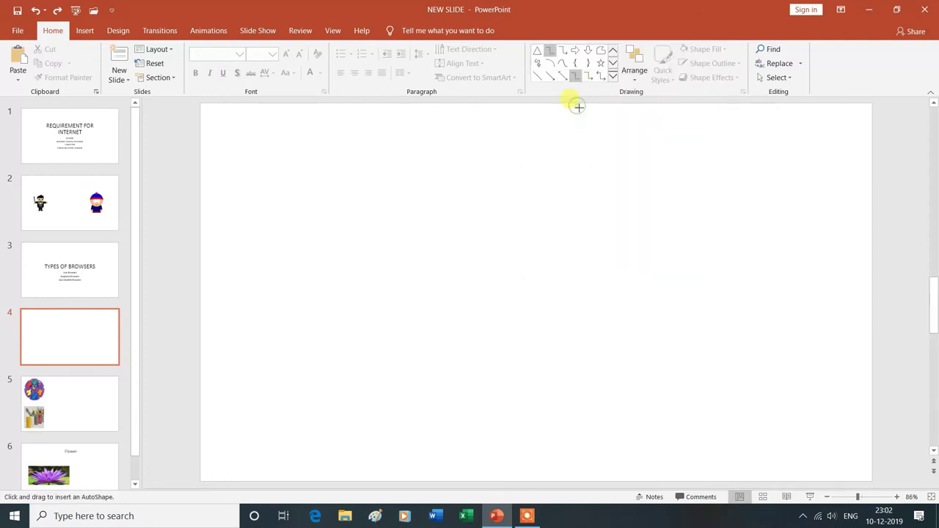
pyautogui.moveTo(422, 164)
pyautogui.mouseDown()
pyautogui.moveTo(529, 275)
pyautogui.moveTo(624, 326)
pyautogui.mouseUp()
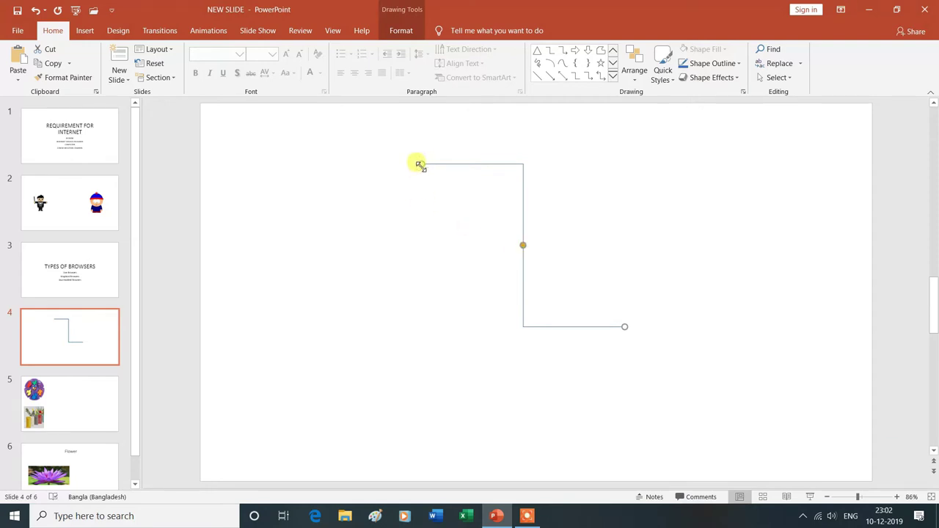
pyautogui.moveTo(421, 164); pyautogui.dragTo(516, 199)
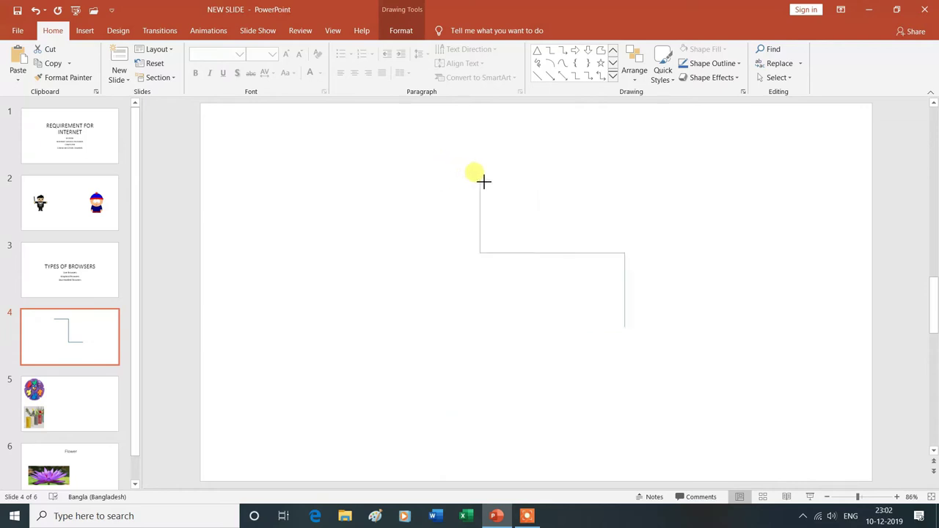
pyautogui.moveTo(516, 200); pyautogui.dragTo(421, 167)
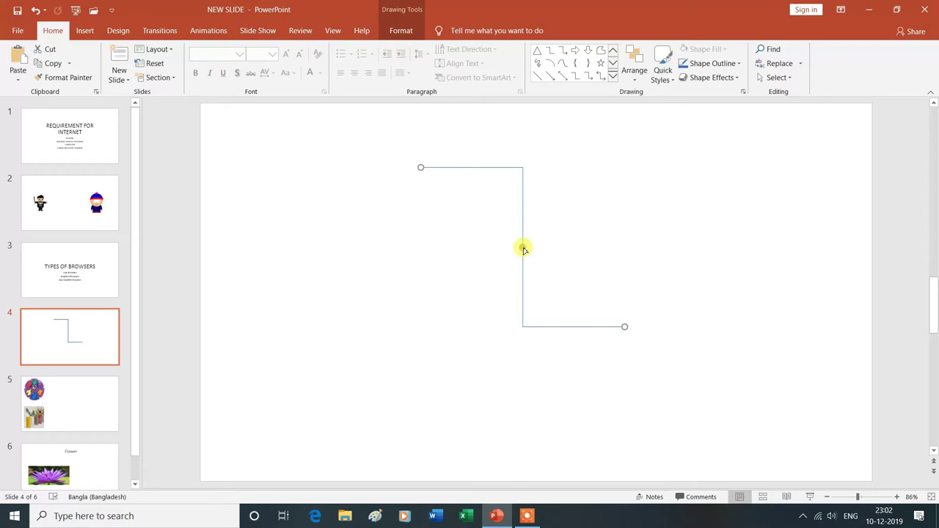
pyautogui.moveTo(523, 248)
pyautogui.mouseDown()
pyautogui.moveTo(603, 255)
pyautogui.moveTo(485, 262)
pyautogui.moveTo(558, 265)
pyautogui.moveTo(514, 268)
pyautogui.mouseUp()
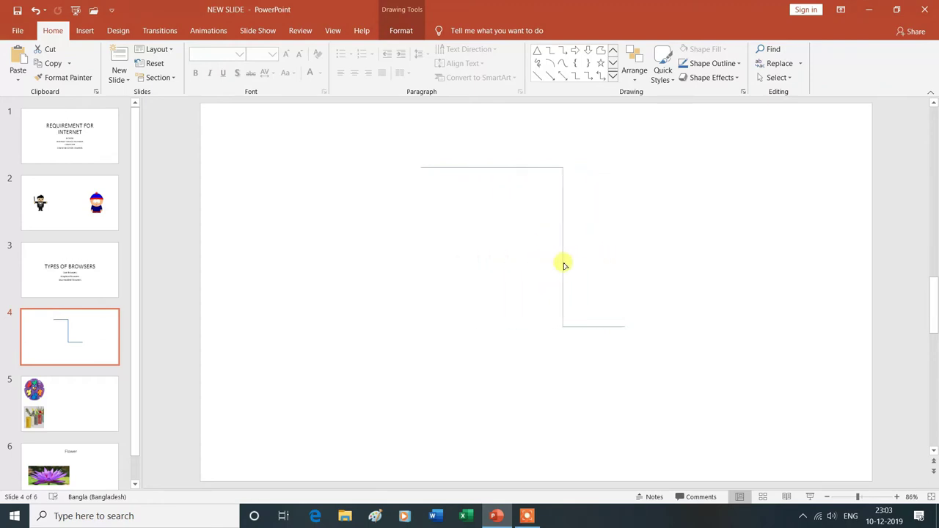
pyautogui.moveTo(514, 269); pyautogui.dragTo(570, 272)
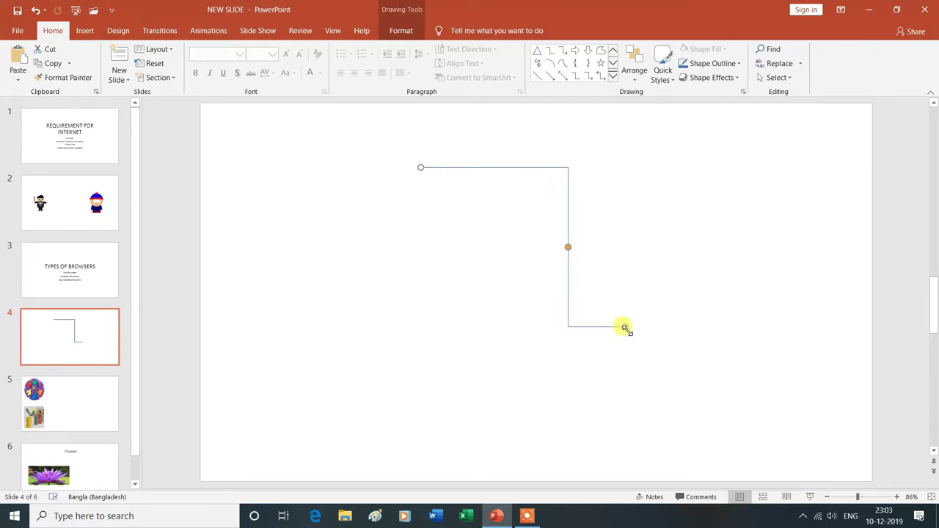
pyautogui.hotkey('ctrl', 'z')
pyautogui.hotkey('ctrl', 'z')
pyautogui.hotkey('ctrl', 'z')
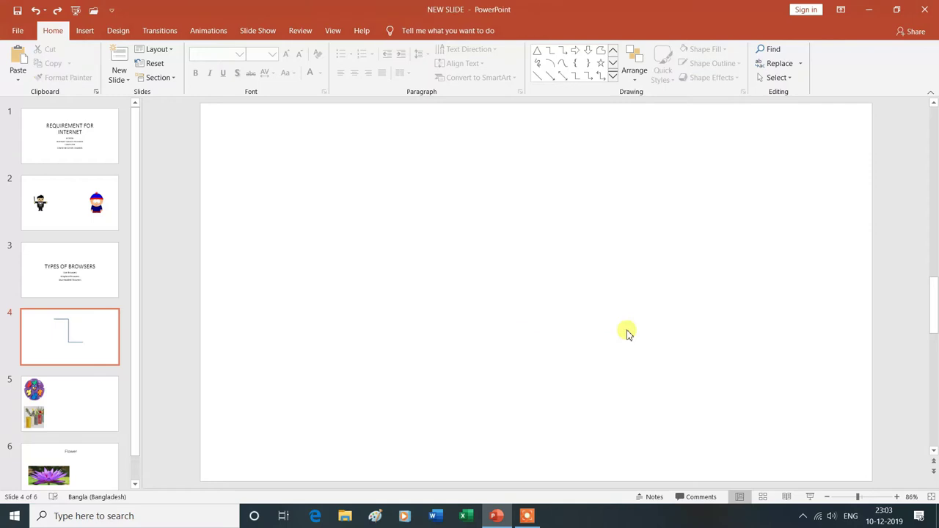
pyautogui.click(613, 78)
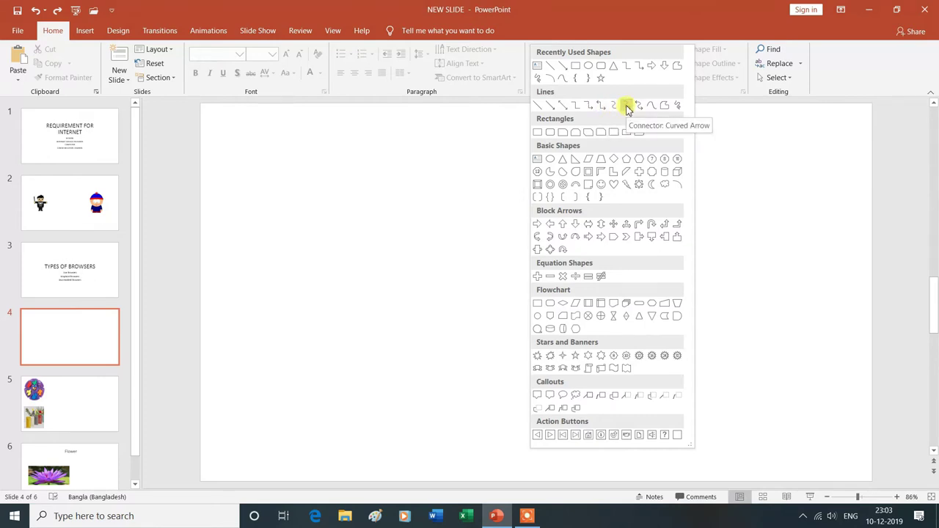
pyautogui.click(627, 108)
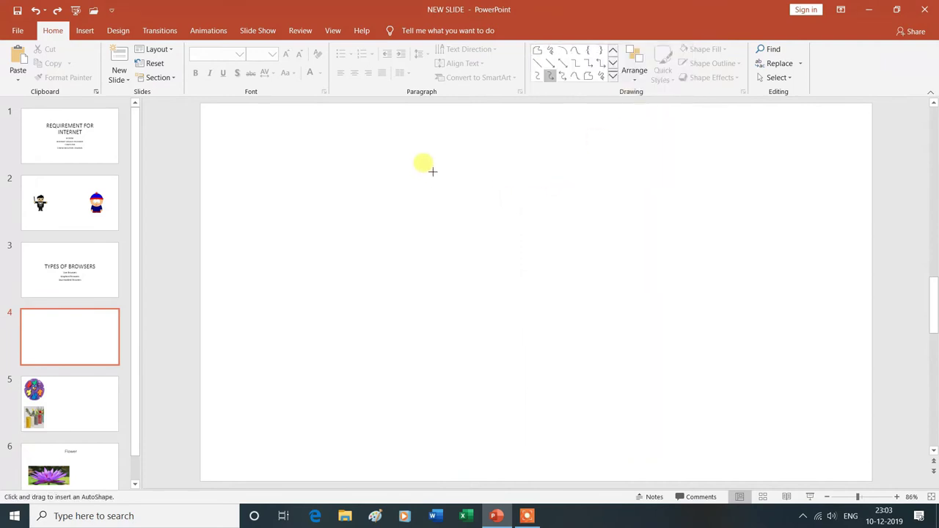
pyautogui.moveTo(433, 163); pyautogui.dragTo(649, 226)
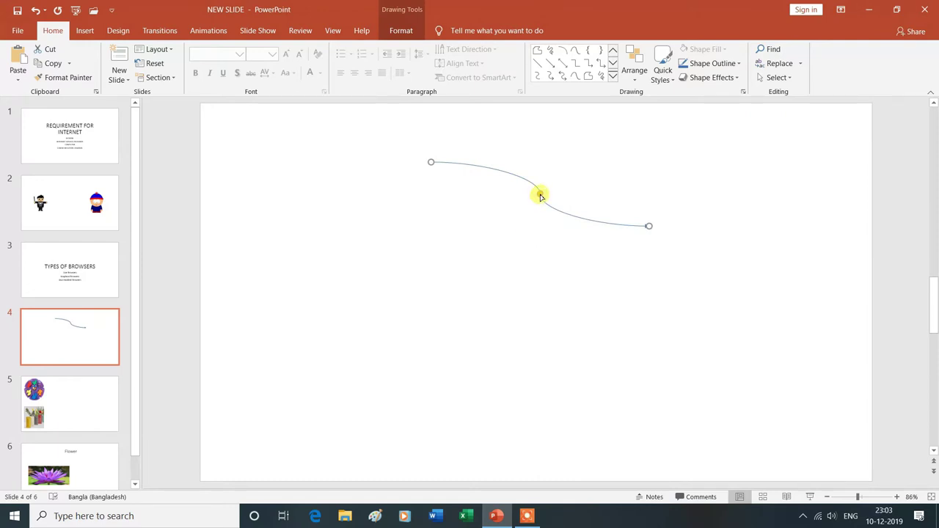
pyautogui.moveTo(539, 196)
pyautogui.mouseDown()
pyautogui.moveTo(486, 273)
pyautogui.moveTo(305, 345)
pyautogui.moveTo(729, 222)
pyautogui.mouseUp()
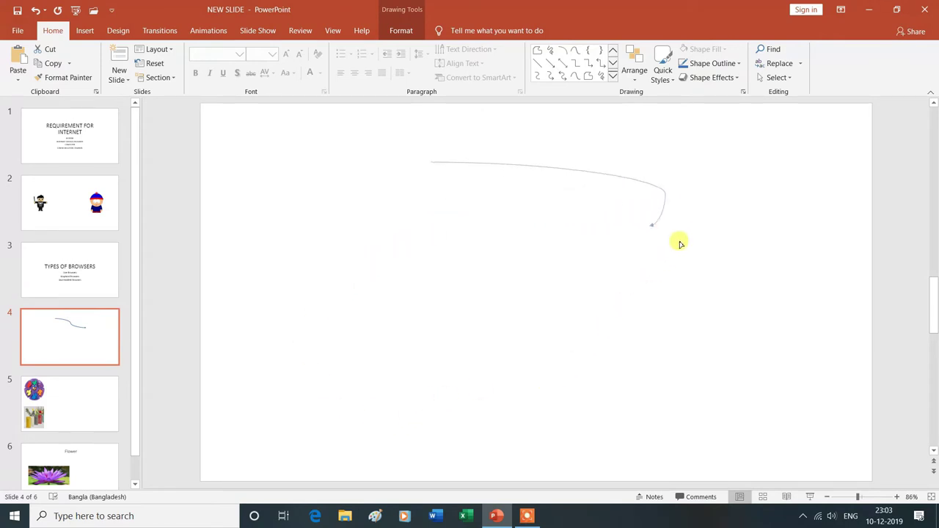
pyautogui.moveTo(729, 222)
pyautogui.mouseDown()
pyautogui.moveTo(803, 318)
pyautogui.moveTo(798, 269)
pyautogui.moveTo(497, 275)
pyautogui.mouseUp()
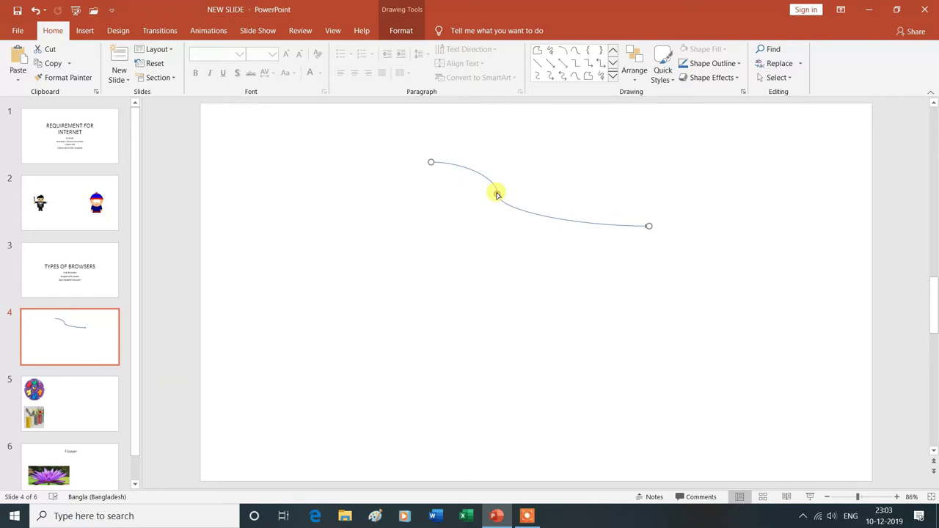
pyautogui.hotkey('ctrl', 'z')
pyautogui.hotkey('ctrl', 'z')
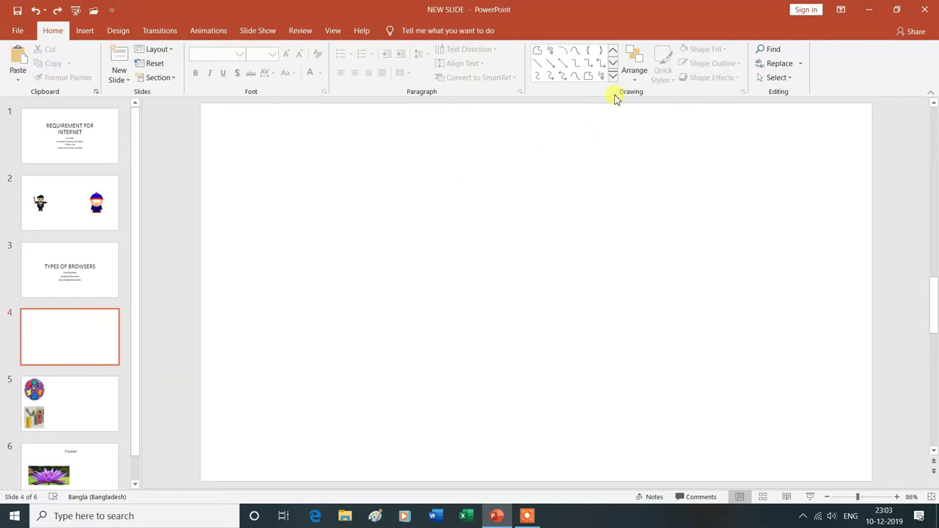
pyautogui.click(612, 76)
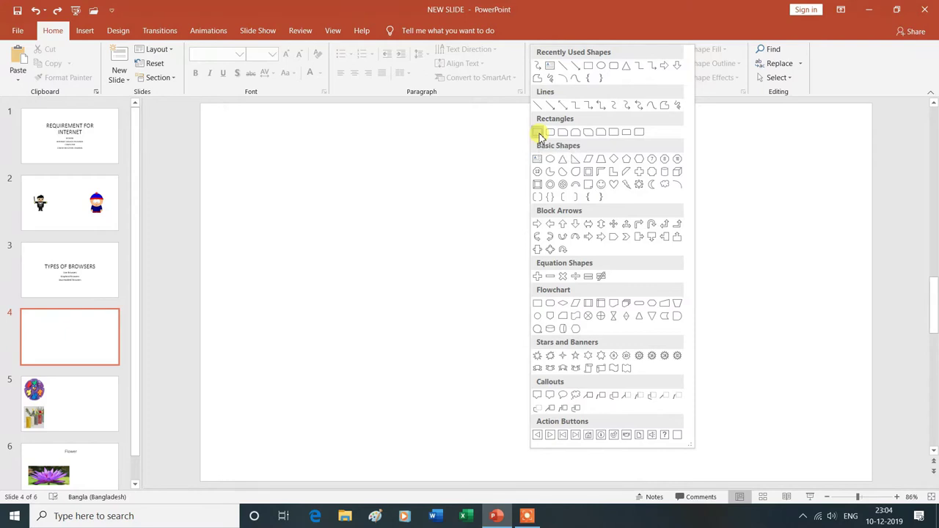
# - Draw three rectangles on slide 4: at the upper left, the right side, and below the first
pyautogui.click(539, 134)
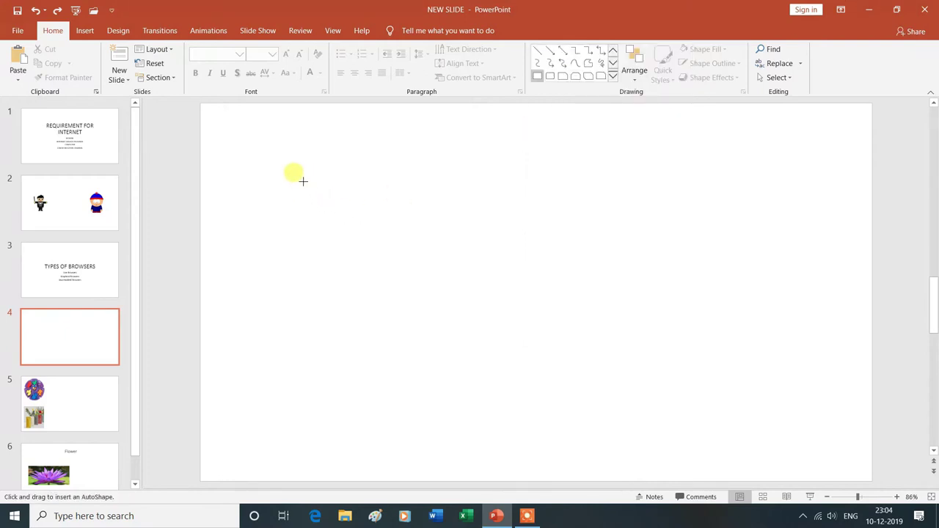
pyautogui.moveTo(300, 176); pyautogui.dragTo(450, 261)
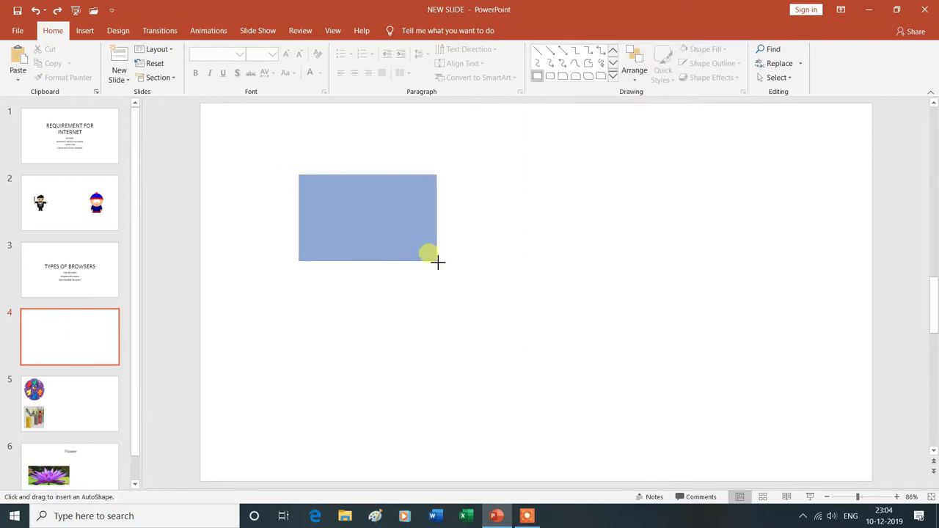
pyautogui.moveTo(450, 261); pyautogui.dragTo(450, 261)
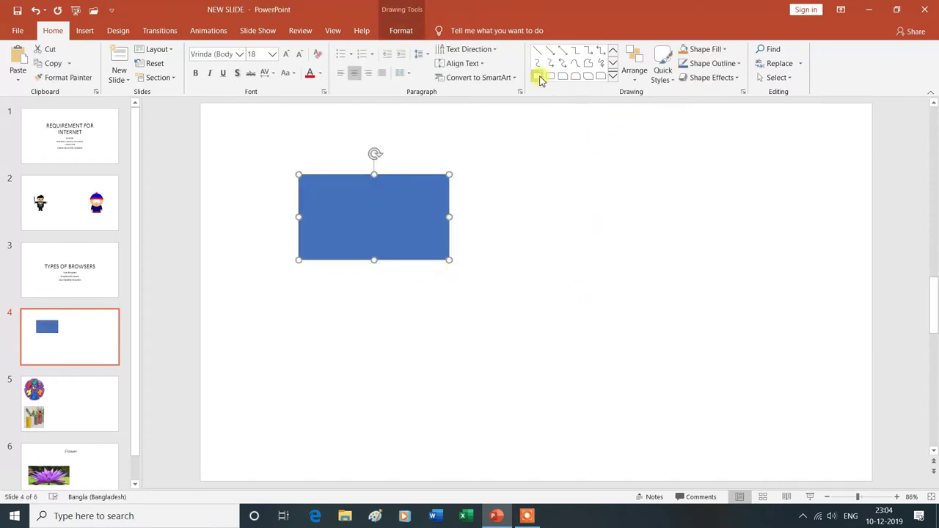
pyautogui.click(612, 77)
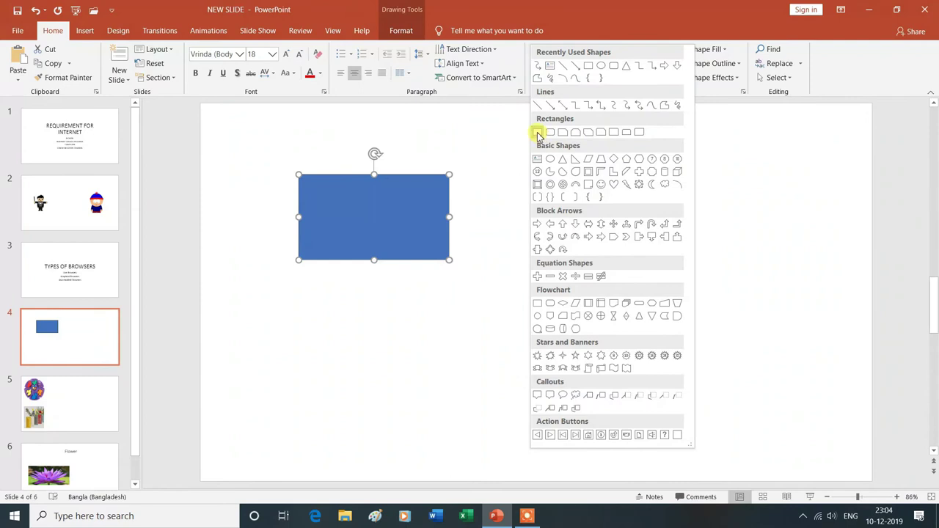
pyautogui.click(538, 134)
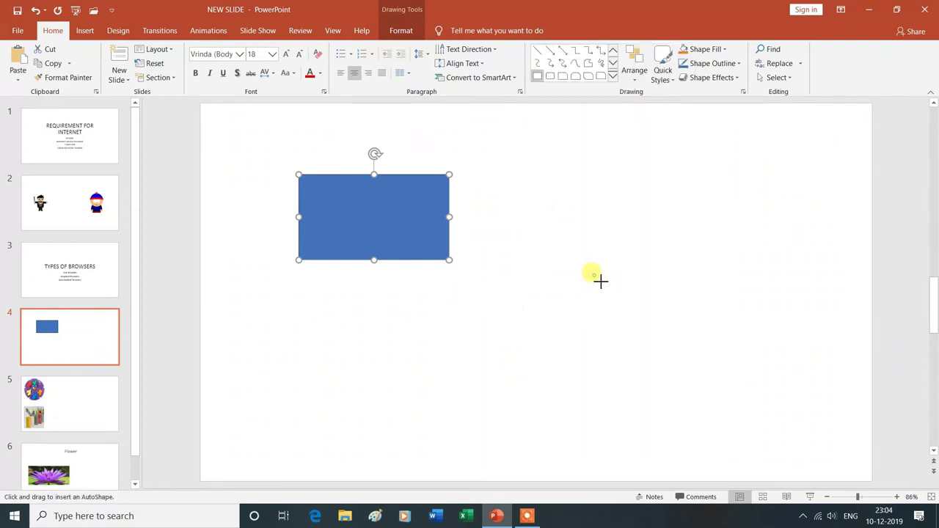
pyautogui.moveTo(594, 276); pyautogui.dragTo(703, 346)
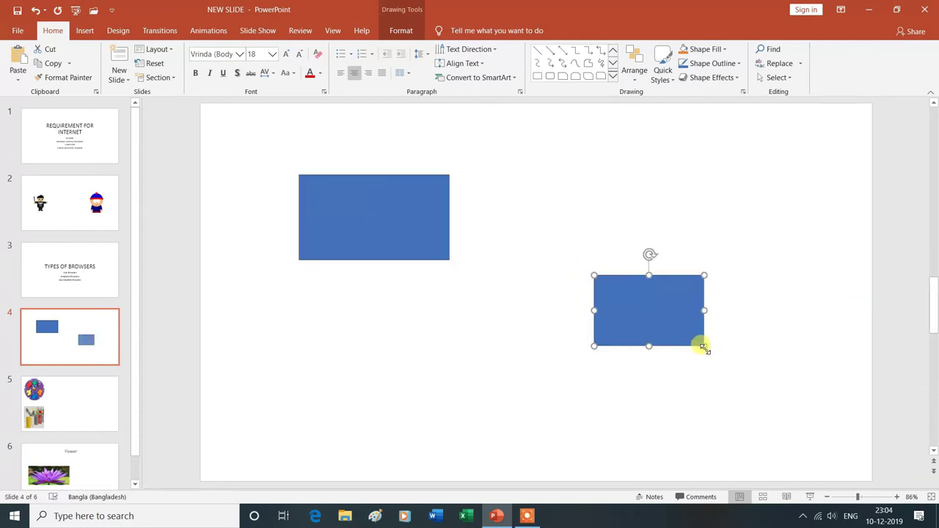
pyautogui.click(538, 77)
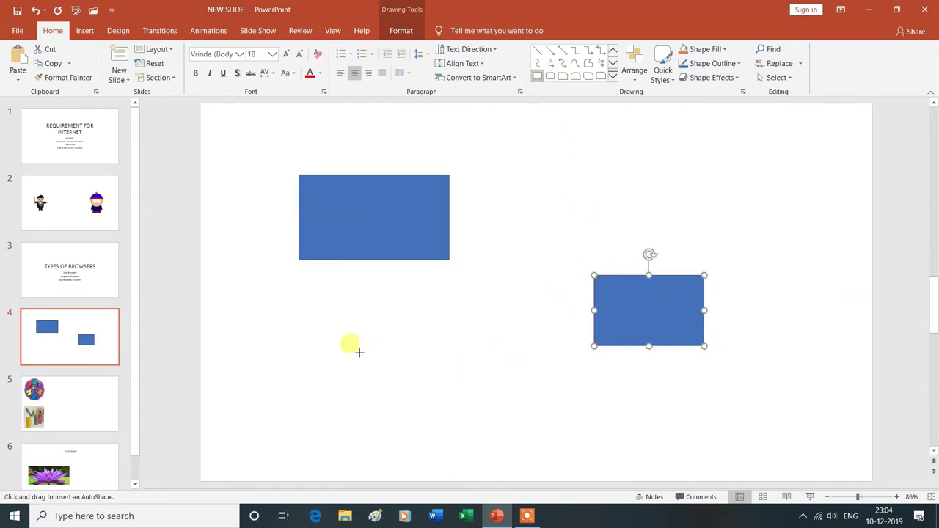
pyautogui.moveTo(347, 350); pyautogui.dragTo(463, 420)
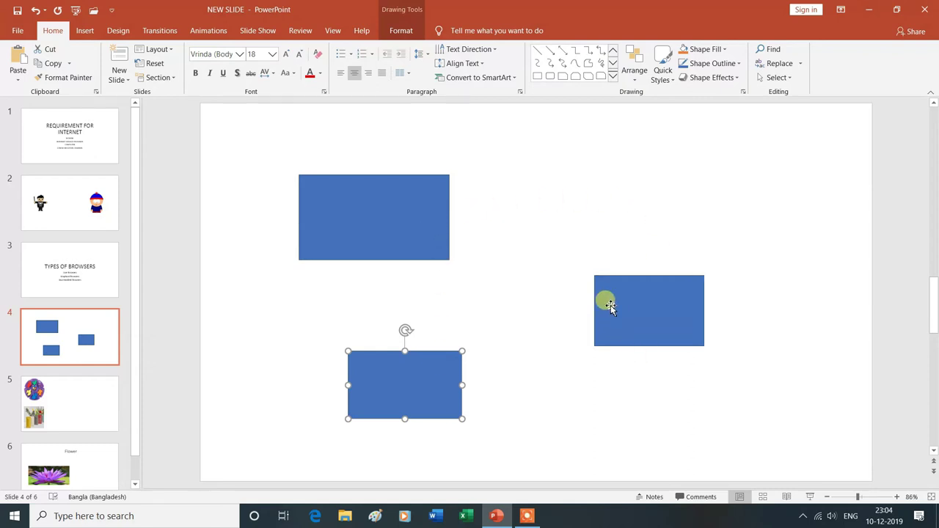
pyautogui.click(614, 81)
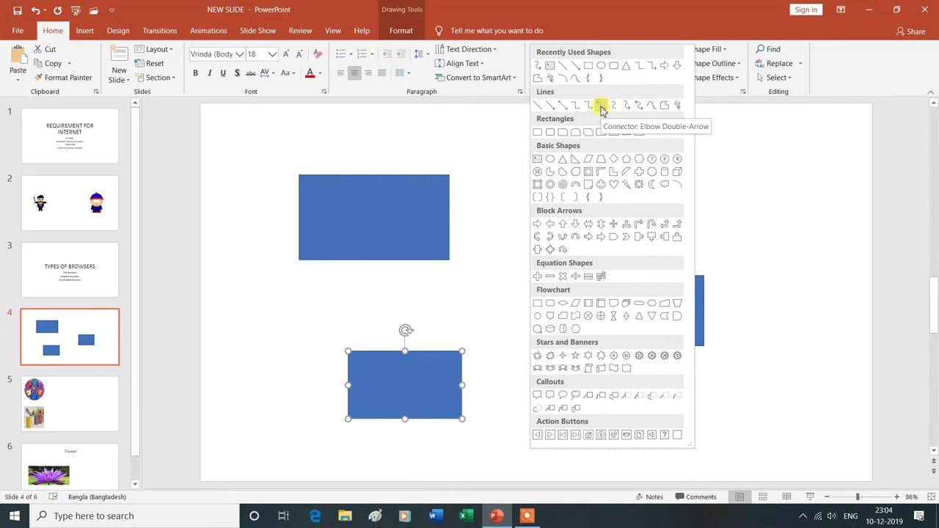
# - Join the upper-left rectangle's right edge to the right rectangle with an elbow double-arrow connector
pyautogui.click(601, 108)
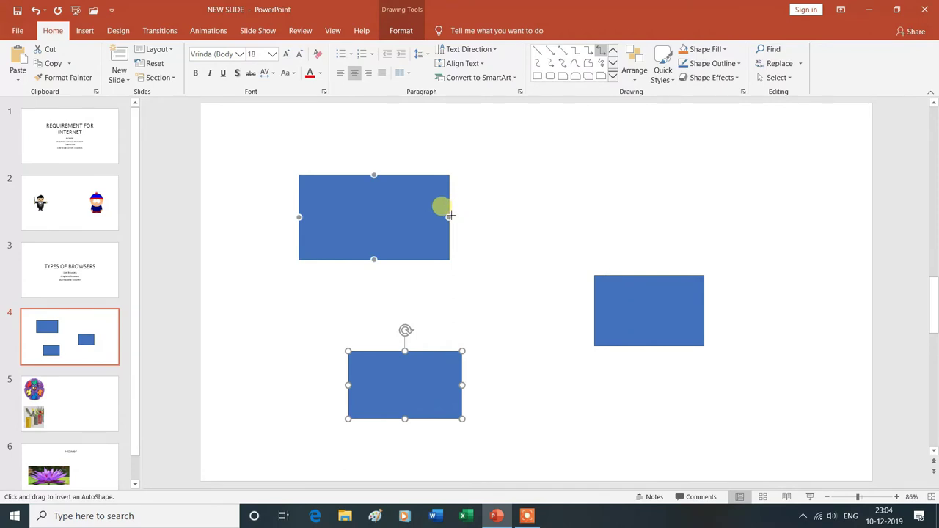
pyautogui.moveTo(451, 216)
pyautogui.mouseDown()
pyautogui.moveTo(584, 316)
pyautogui.moveTo(594, 310)
pyautogui.mouseUp()
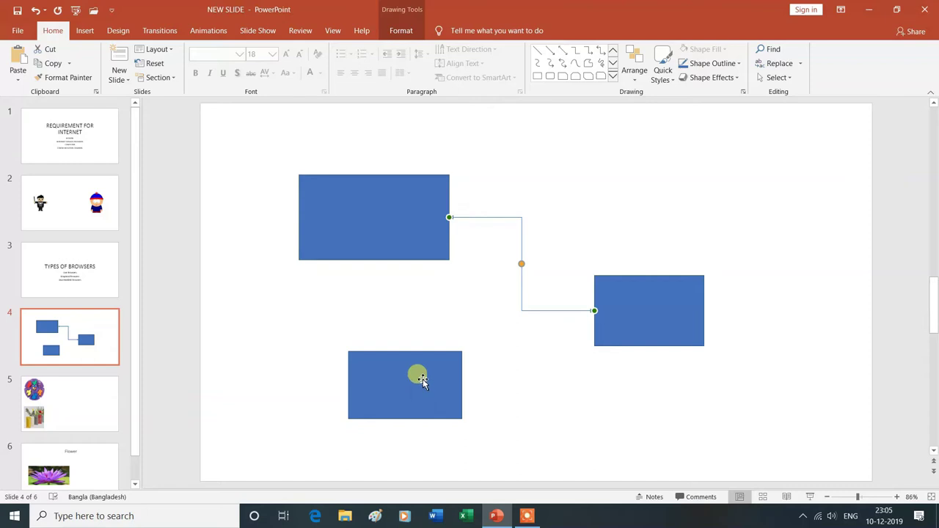
pyautogui.click(422, 380)
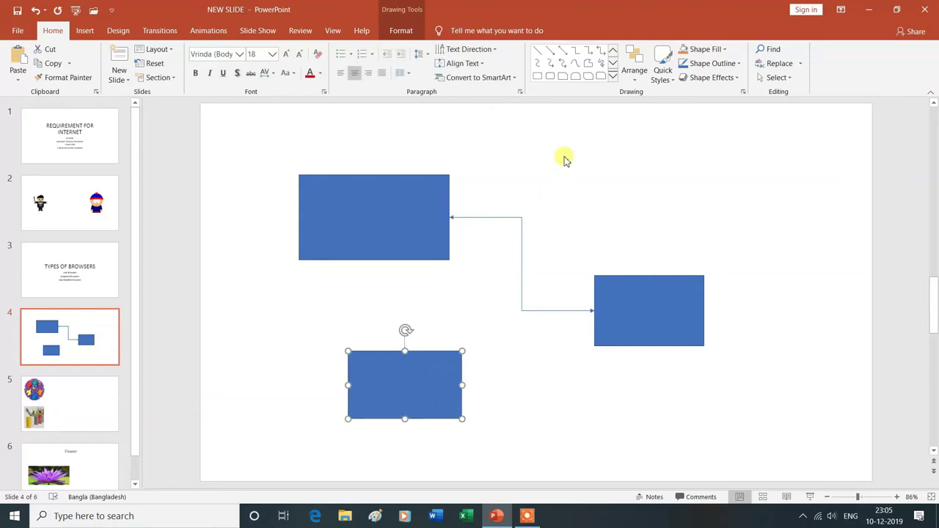
pyautogui.click(613, 78)
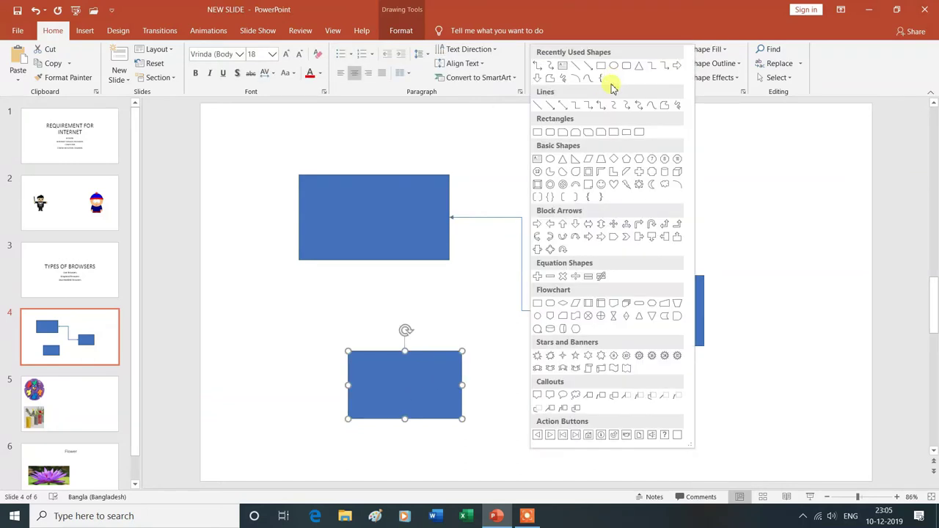
# - Draw an elbow connector from the bottom rectangle to the right rectangle, then undo the drawing
pyautogui.click(599, 104)
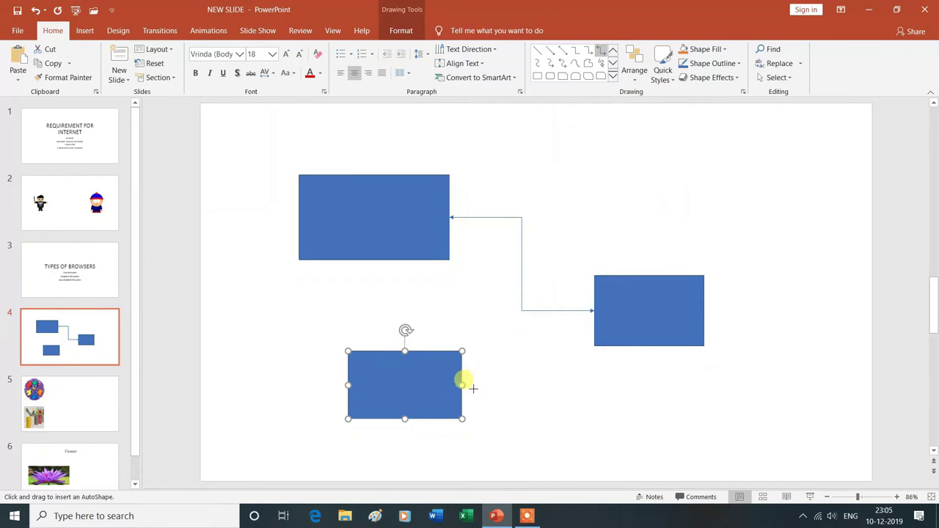
pyautogui.moveTo(463, 387); pyautogui.dragTo(593, 310)
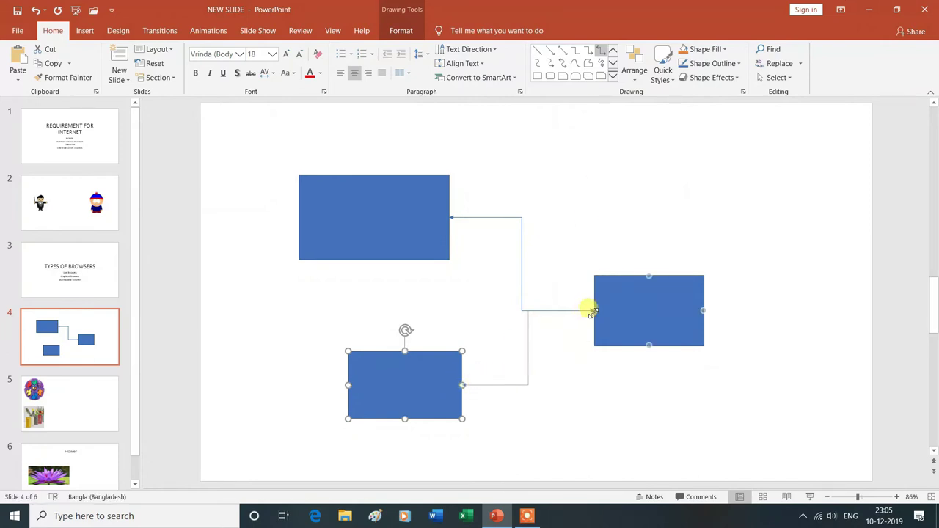
pyautogui.moveTo(592, 310); pyautogui.dragTo(594, 310)
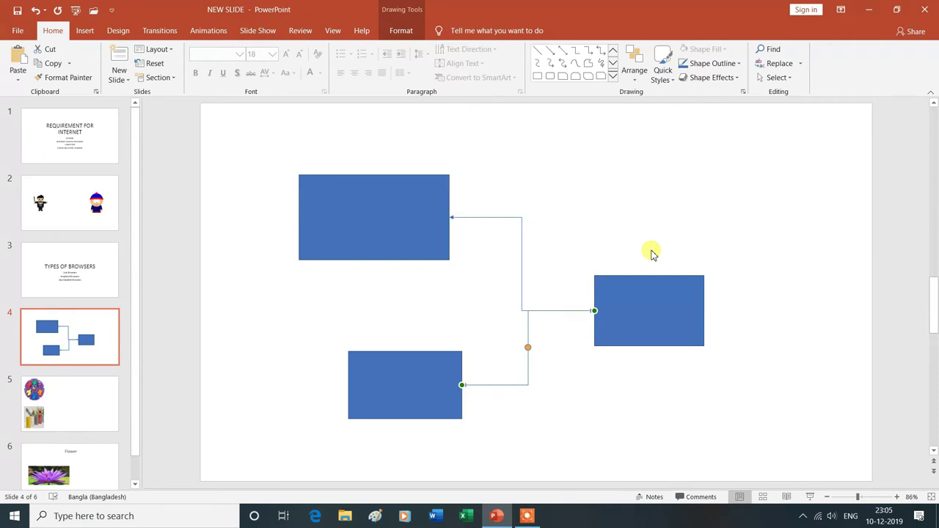
pyautogui.hotkey('ctrl', 'z')
pyautogui.hotkey('ctrl', 'z')
pyautogui.hotkey('ctrl', 'z')
pyautogui.hotkey('ctrl', 'z')
pyautogui.hotkey('ctrl', 'z')
pyautogui.click(613, 74)
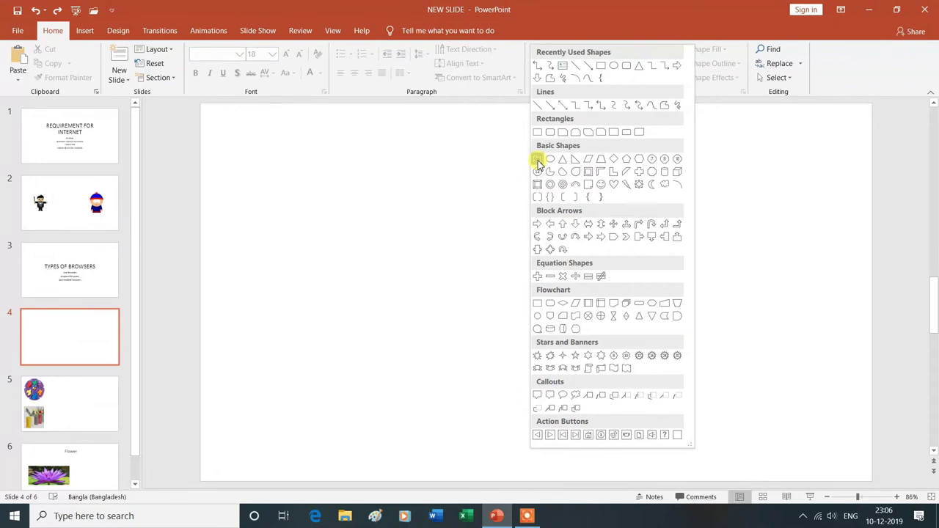
# - Draw a trial text box near the slide top, type 'YS', then undo it
pyautogui.click(538, 160)
pyautogui.moveTo(388, 135); pyautogui.dragTo(634, 282)
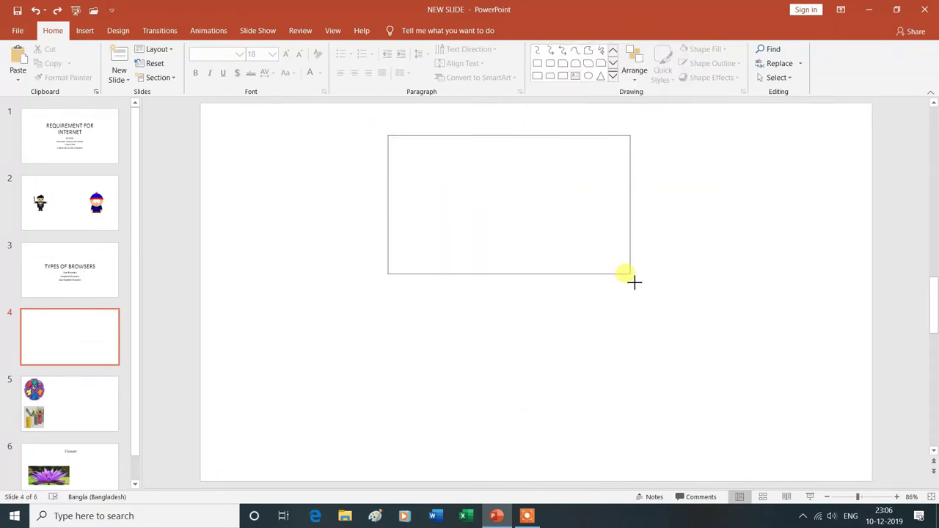
pyautogui.moveTo(633, 281); pyautogui.dragTo(643, 374)
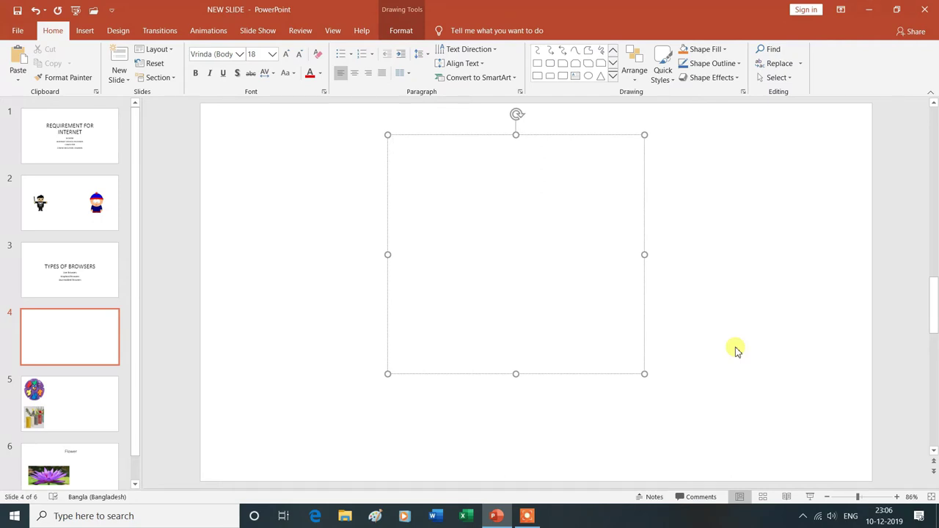
pyautogui.write('YSGYAN TECH')
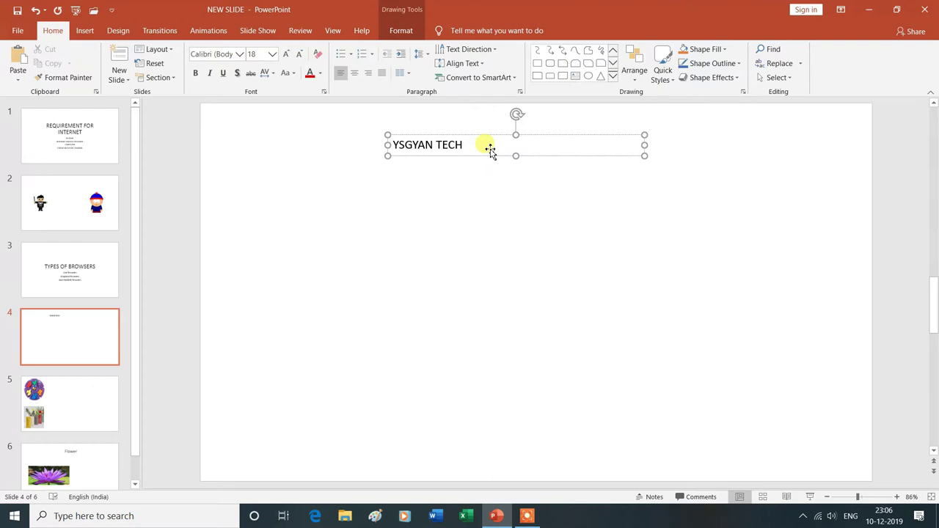
pyautogui.hotkey('ctrl', 'z')
pyautogui.hotkey('ctrl', 'z')
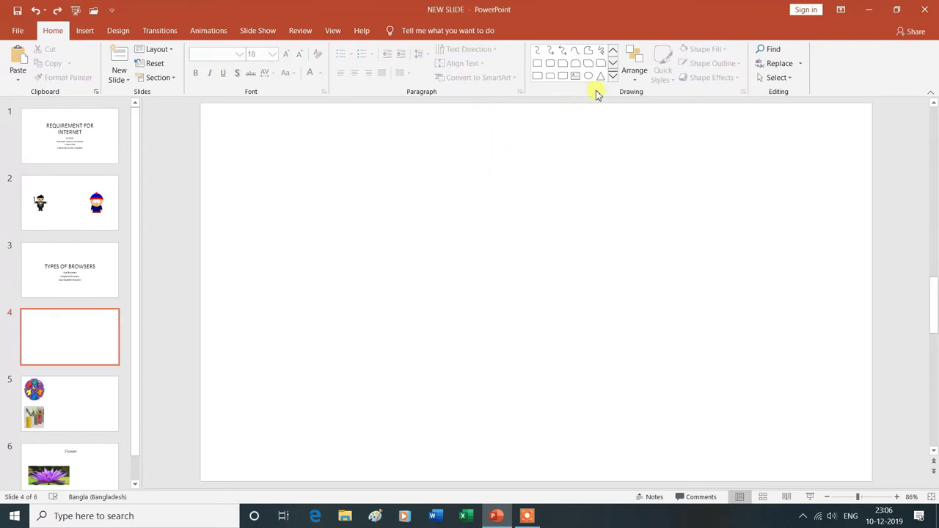
pyautogui.click(612, 76)
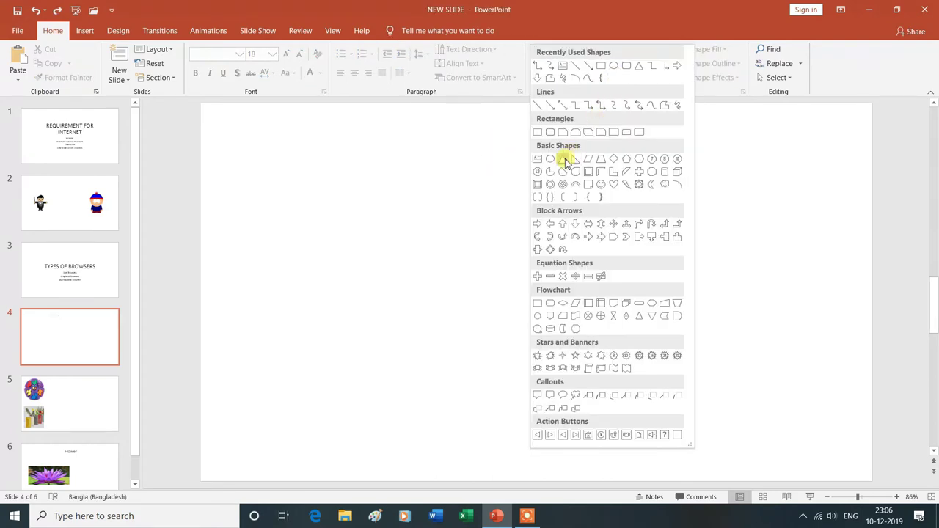
pyautogui.click(601, 190)
pyautogui.moveTo(452, 167); pyautogui.dragTo(650, 420)
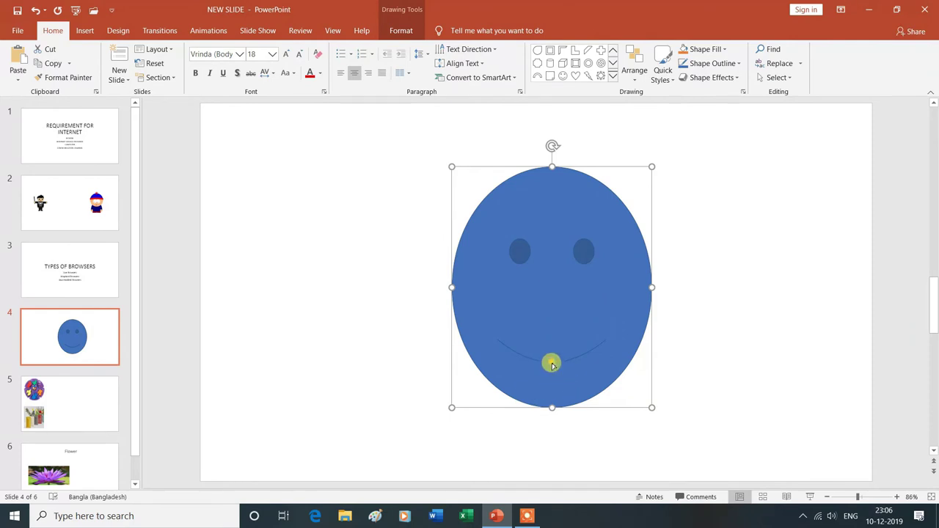
pyautogui.moveTo(552, 361); pyautogui.dragTo(551, 339)
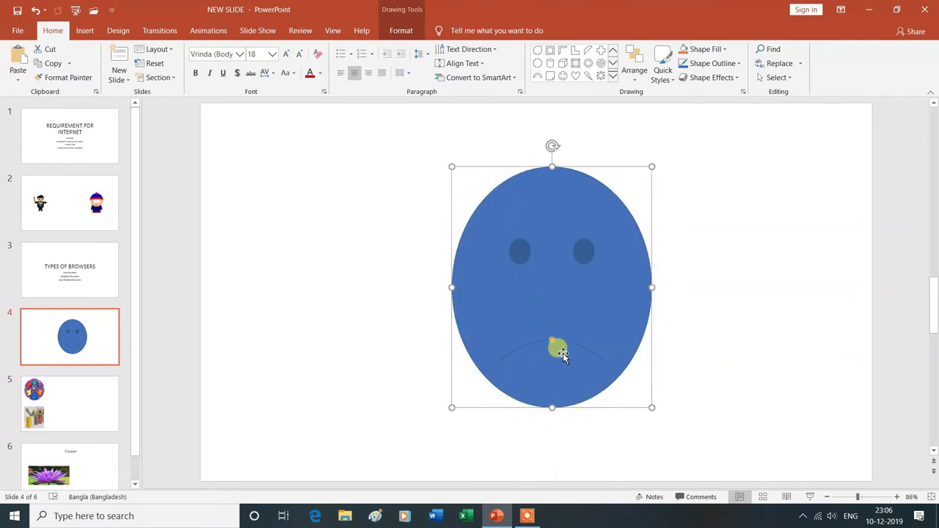
pyautogui.moveTo(552, 341); pyautogui.dragTo(552, 363)
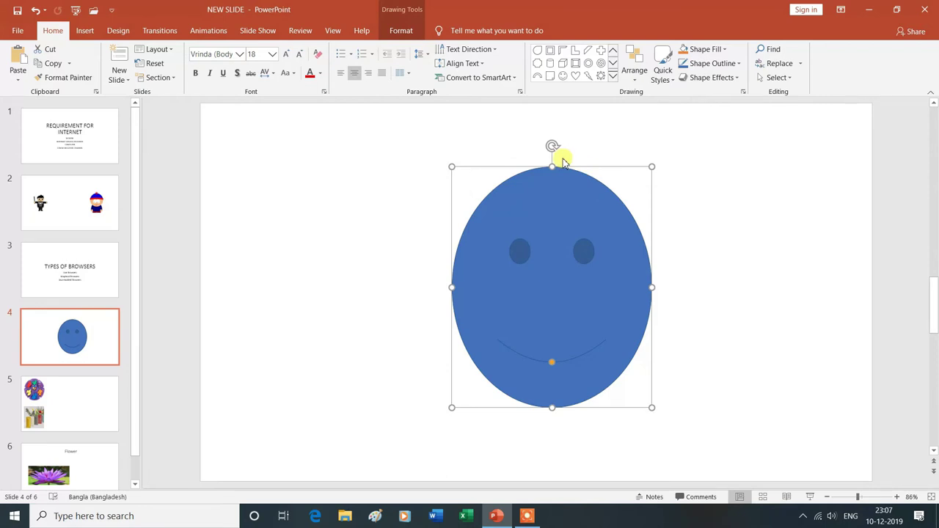
pyautogui.click(613, 76)
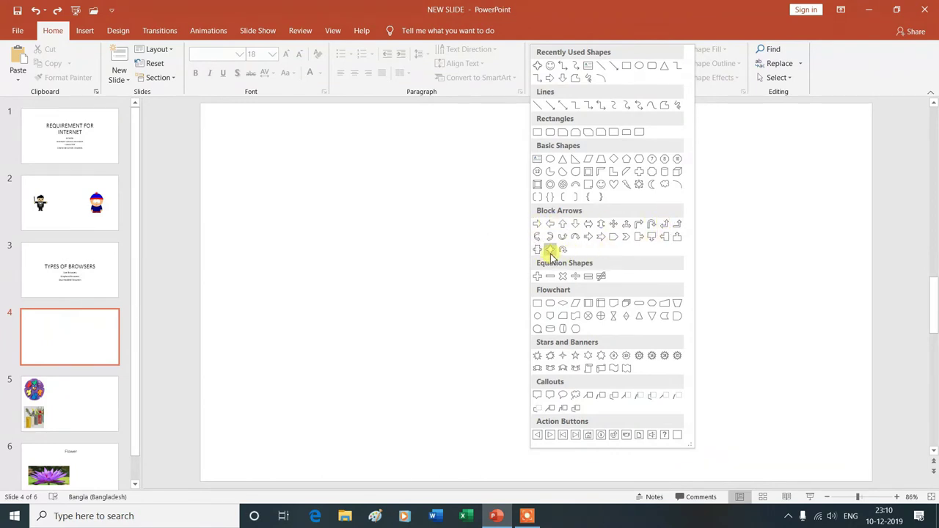
pyautogui.click(551, 253)
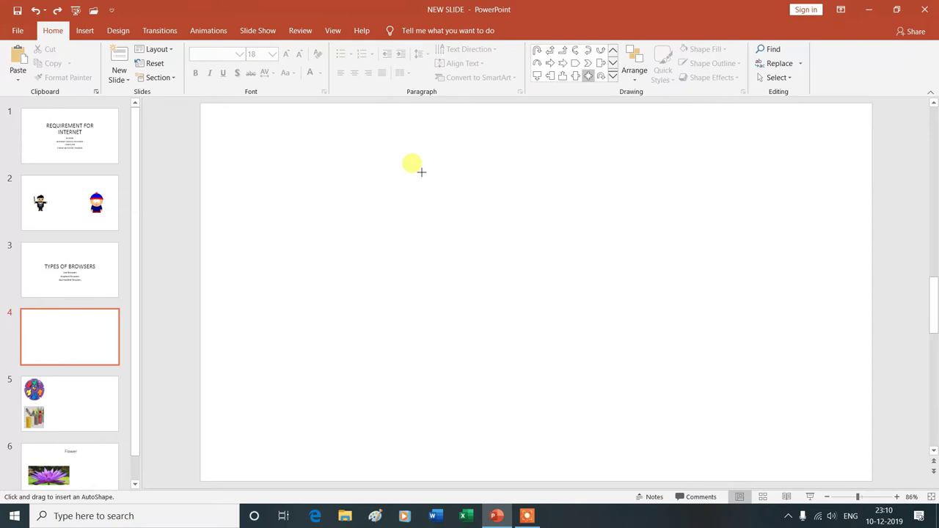
# - Draw a four-way block arrow, reshape its shafts and heads with the adjustment handles, then undo
pyautogui.moveTo(422, 156); pyautogui.dragTo(673, 408)
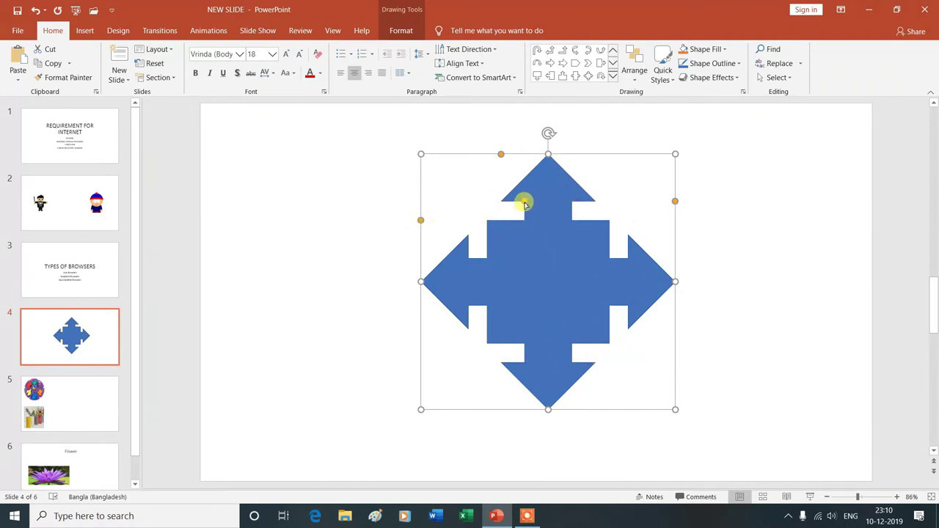
pyautogui.moveTo(525, 202); pyautogui.dragTo(530, 234)
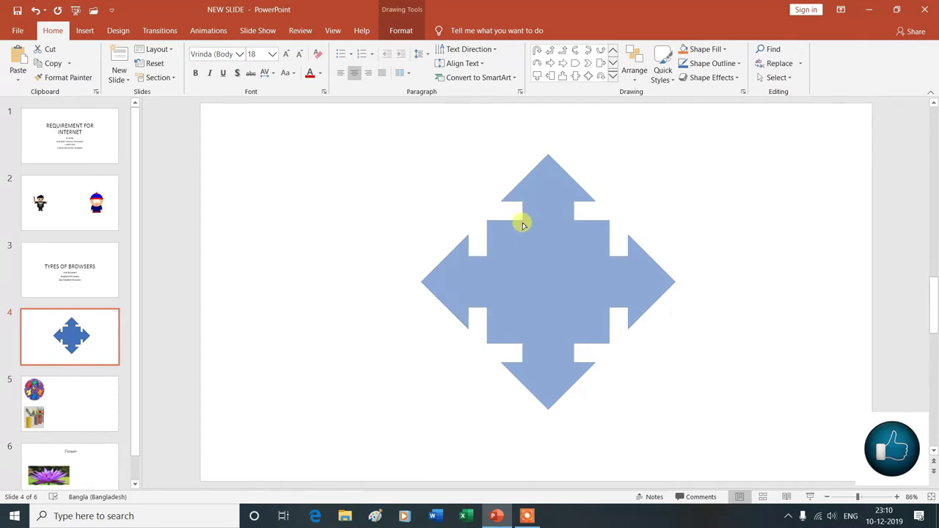
pyautogui.moveTo(530, 233); pyautogui.dragTo(535, 235)
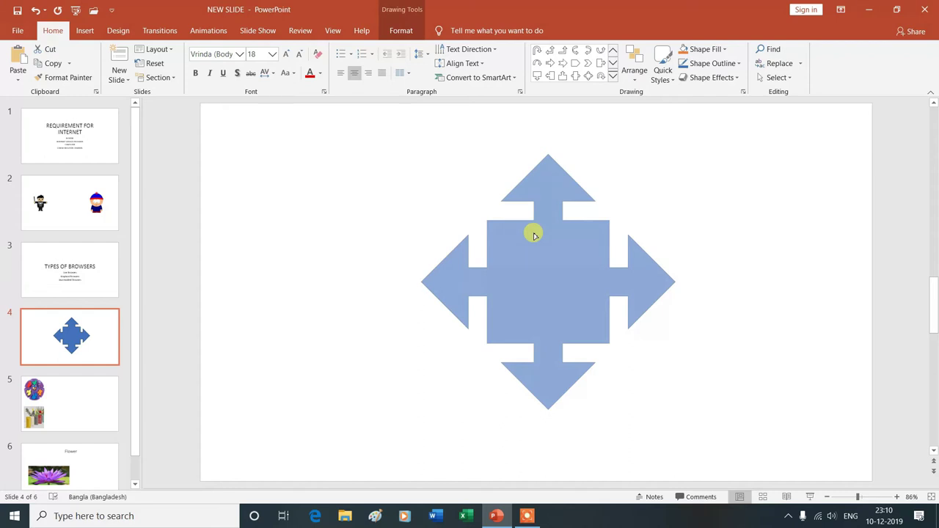
pyautogui.moveTo(534, 235); pyautogui.dragTo(535, 235)
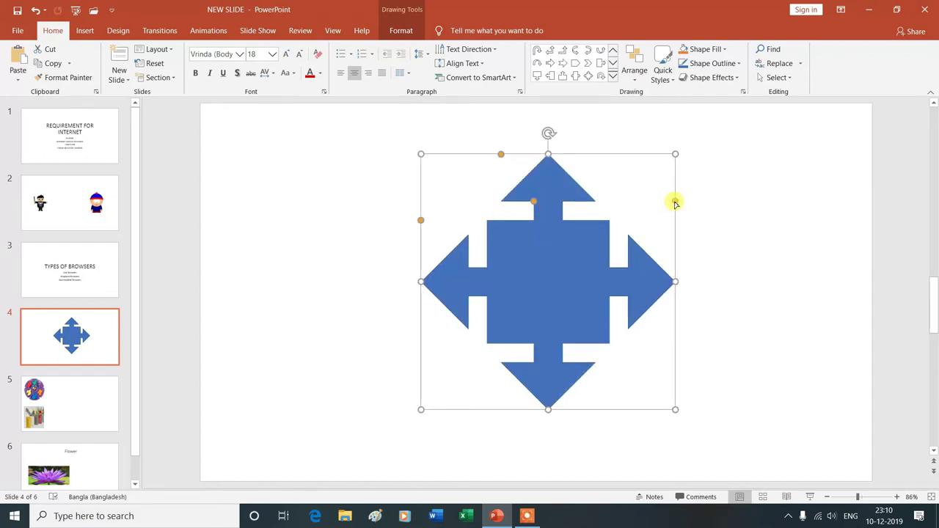
pyautogui.moveTo(676, 203)
pyautogui.mouseDown()
pyautogui.moveTo(639, 229)
pyautogui.moveTo(722, 204)
pyautogui.mouseUp()
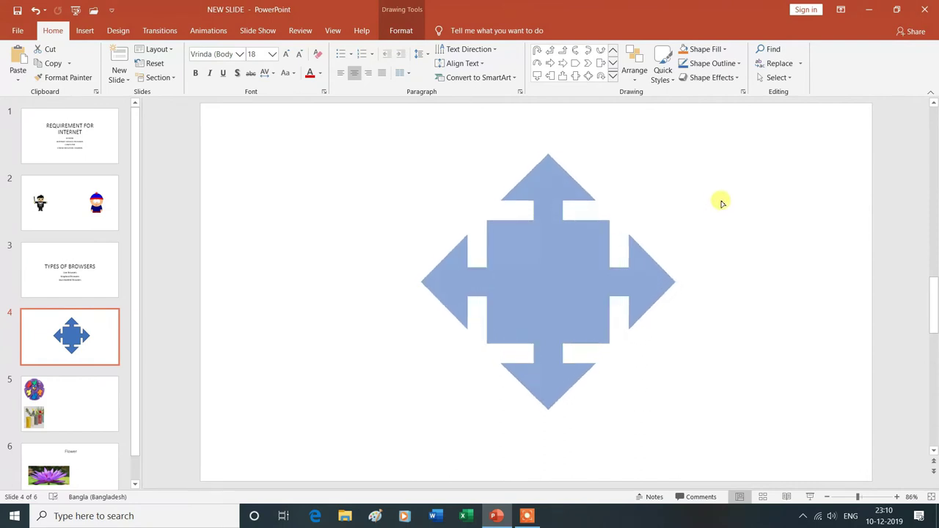
pyautogui.moveTo(721, 204); pyautogui.dragTo(722, 204)
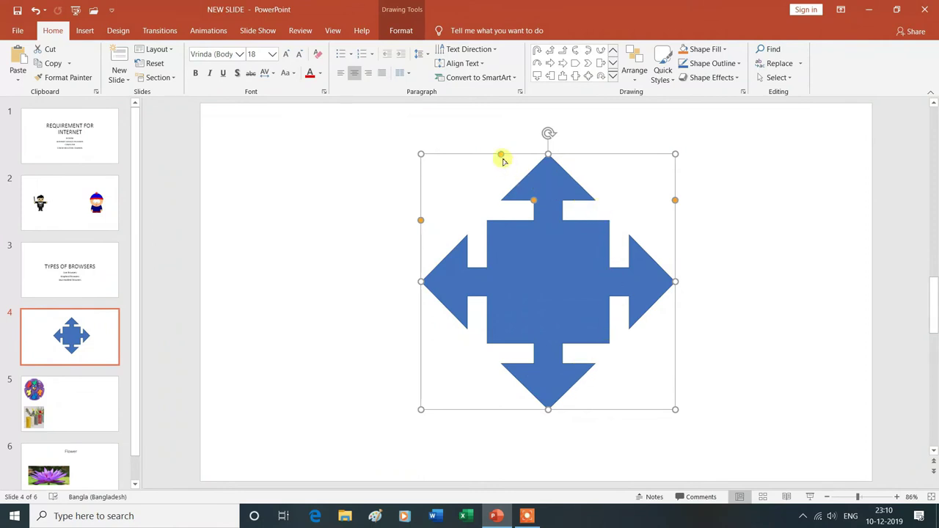
pyautogui.moveTo(501, 155); pyautogui.dragTo(533, 230)
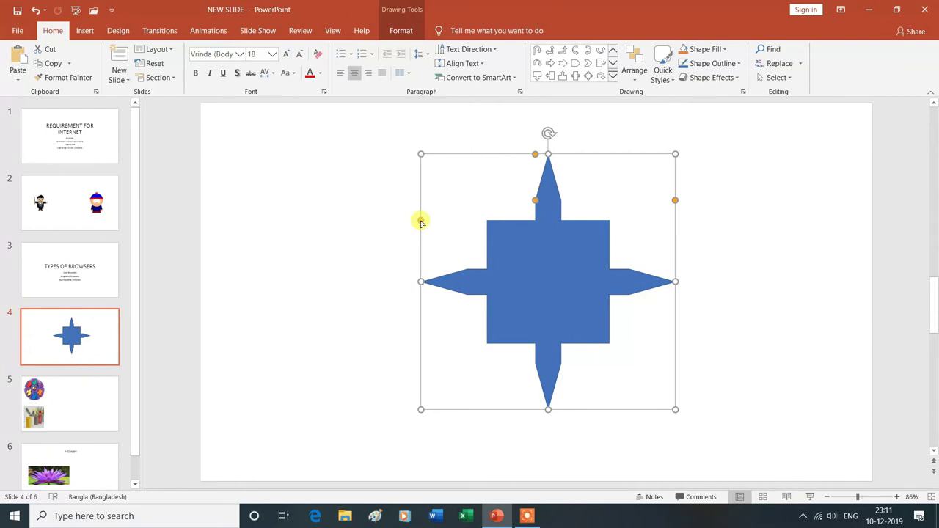
pyautogui.moveTo(420, 221)
pyautogui.mouseDown()
pyautogui.moveTo(474, 279)
pyautogui.moveTo(427, 219)
pyautogui.mouseUp()
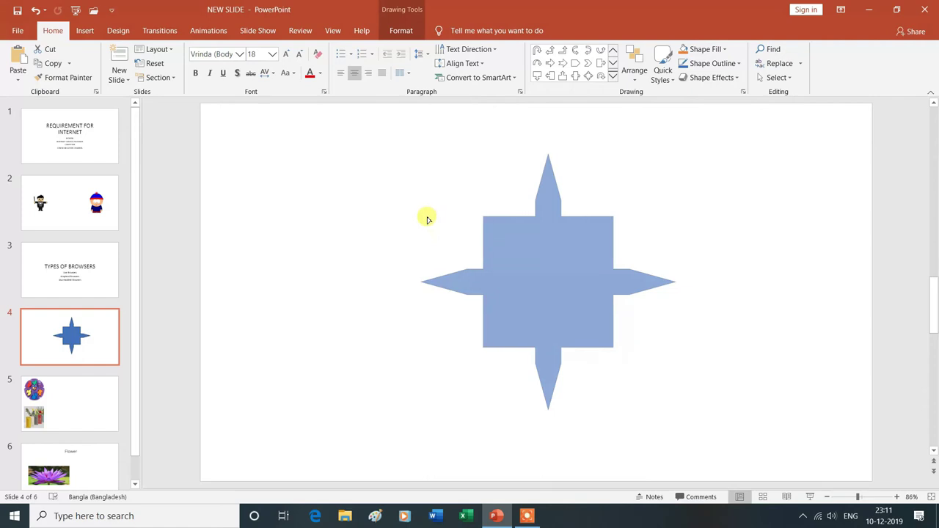
pyautogui.moveTo(428, 219); pyautogui.dragTo(426, 217)
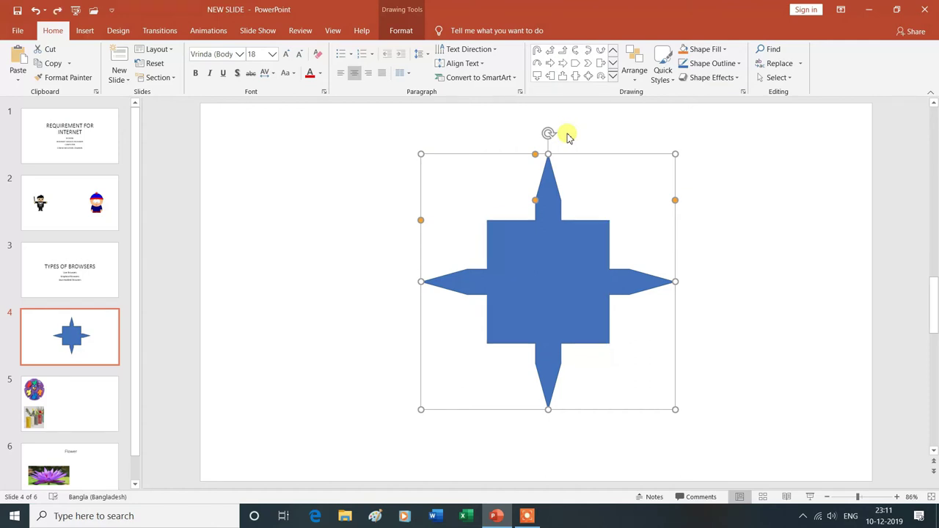
pyautogui.hotkey('ctrl', 'z')
pyautogui.hotkey('ctrl', 'z')
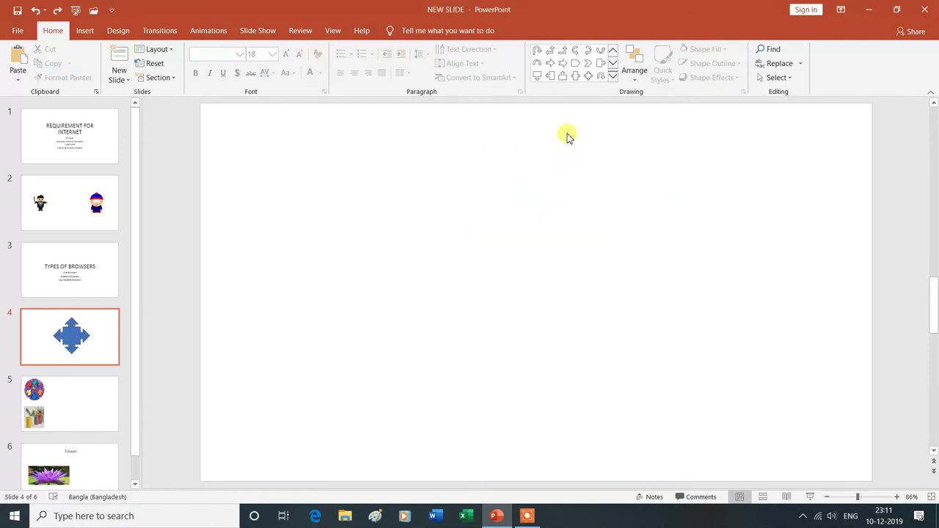
pyautogui.click(614, 79)
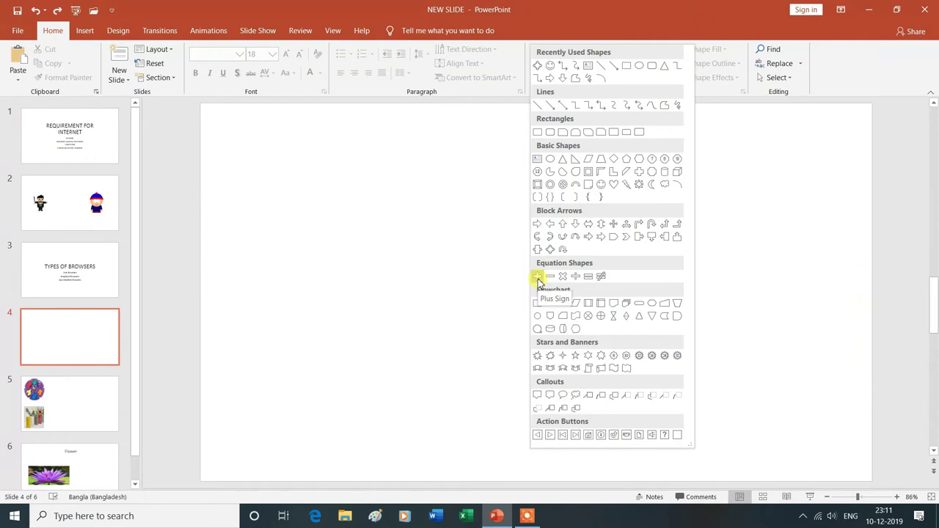
# - Draw a large plus sign mid-slide, thin its arms, then undo it off slide 4
pyautogui.click(537, 278)
pyautogui.moveTo(367, 157)
pyautogui.mouseDown()
pyautogui.moveTo(616, 387)
pyautogui.moveTo(697, 429)
pyautogui.mouseUp()
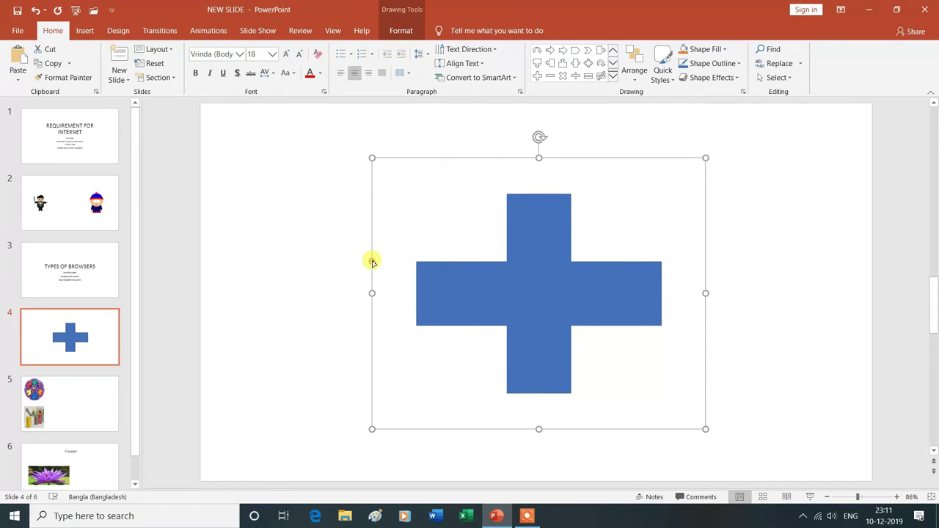
pyautogui.moveTo(373, 262)
pyautogui.mouseDown()
pyautogui.moveTo(486, 300)
pyautogui.moveTo(291, 213)
pyautogui.moveTo(392, 266)
pyautogui.mouseUp()
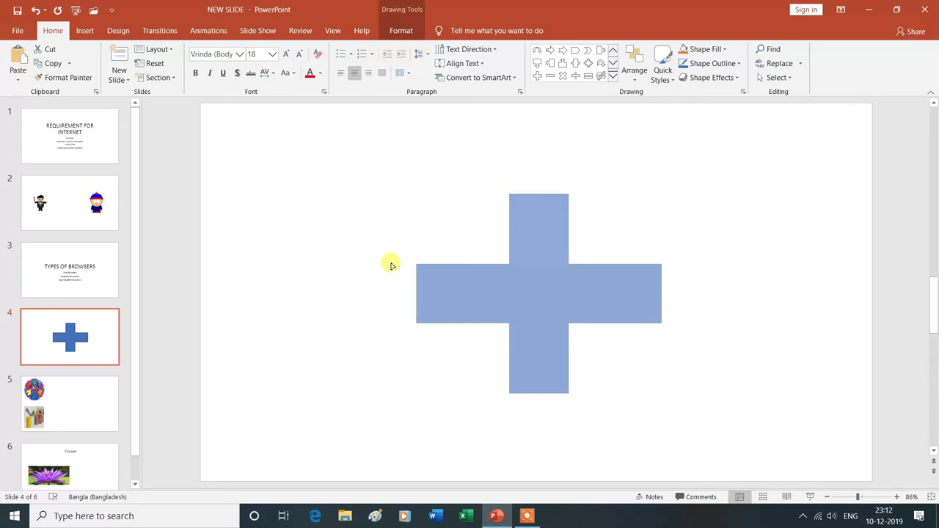
pyautogui.moveTo(391, 265); pyautogui.dragTo(409, 289)
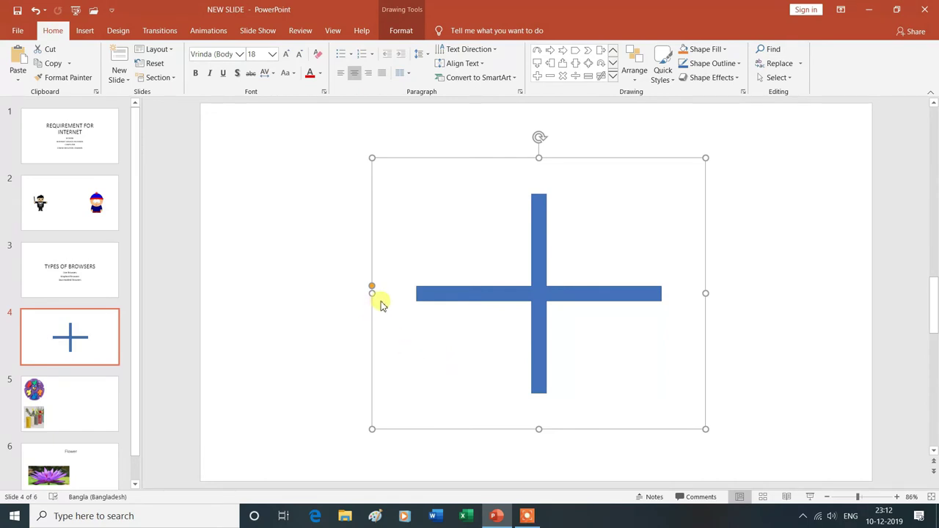
pyautogui.hotkey('ctrl', 'z')
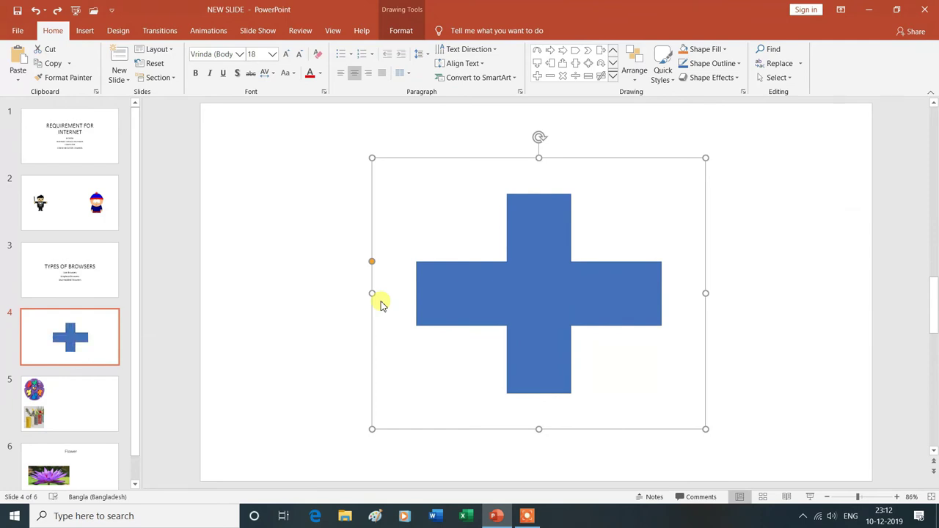
pyautogui.hotkey('ctrl', 'z')
pyautogui.click(612, 77)
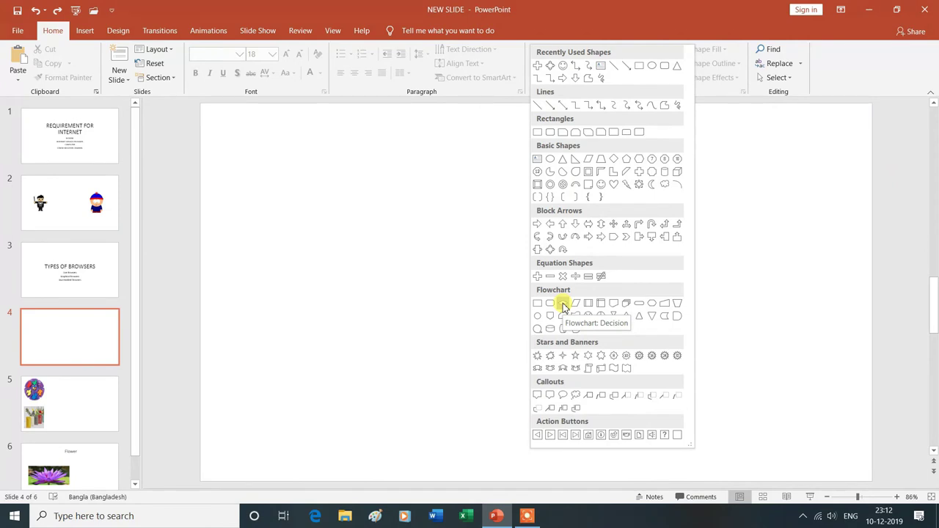
# - Draw a Flowchart: Decision diamond mid-slide, stretch it to the left and rotate it
pyautogui.click(562, 304)
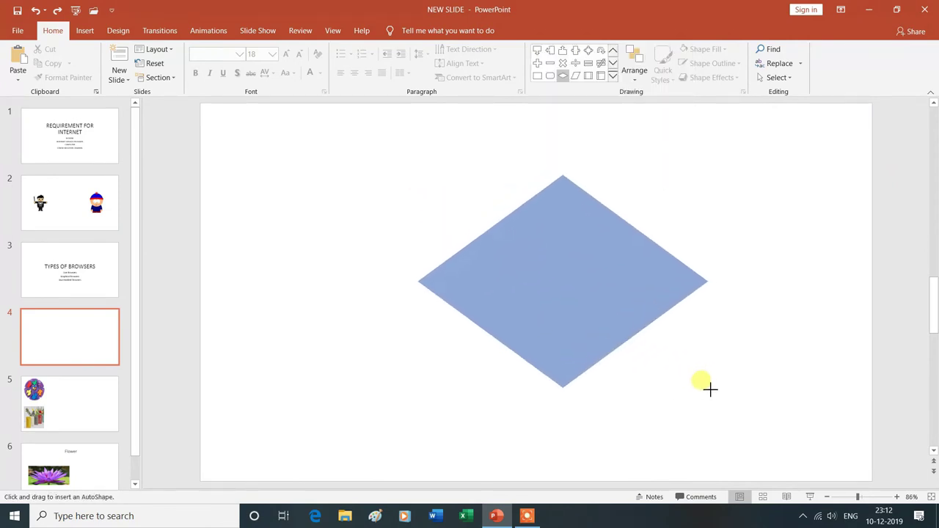
pyautogui.moveTo(419, 175); pyautogui.dragTo(714, 390)
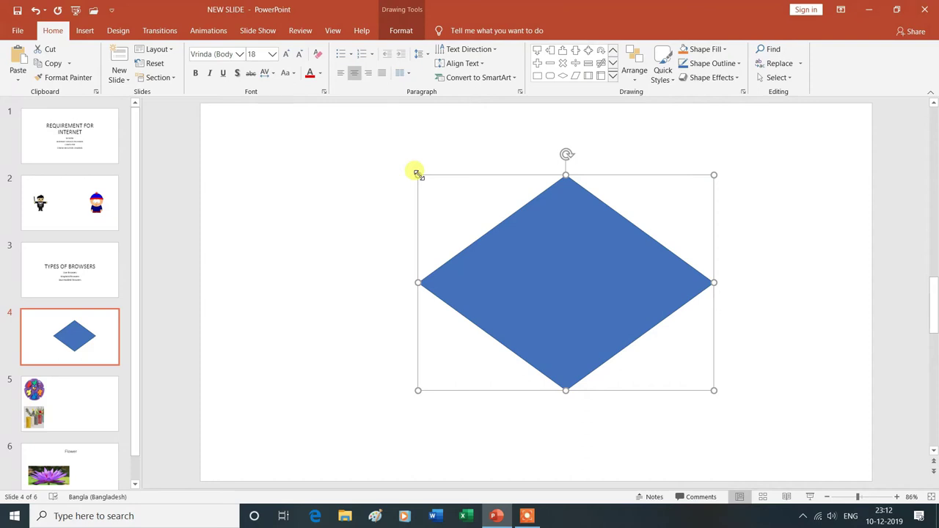
pyautogui.moveTo(419, 175)
pyautogui.mouseDown()
pyautogui.moveTo(505, 297)
pyautogui.moveTo(339, 162)
pyautogui.mouseUp()
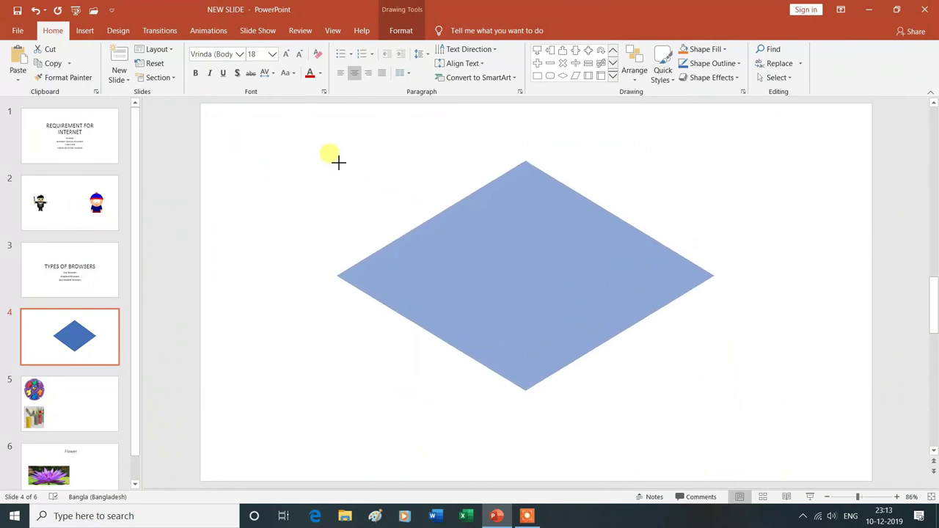
pyautogui.moveTo(338, 162); pyautogui.dragTo(337, 162)
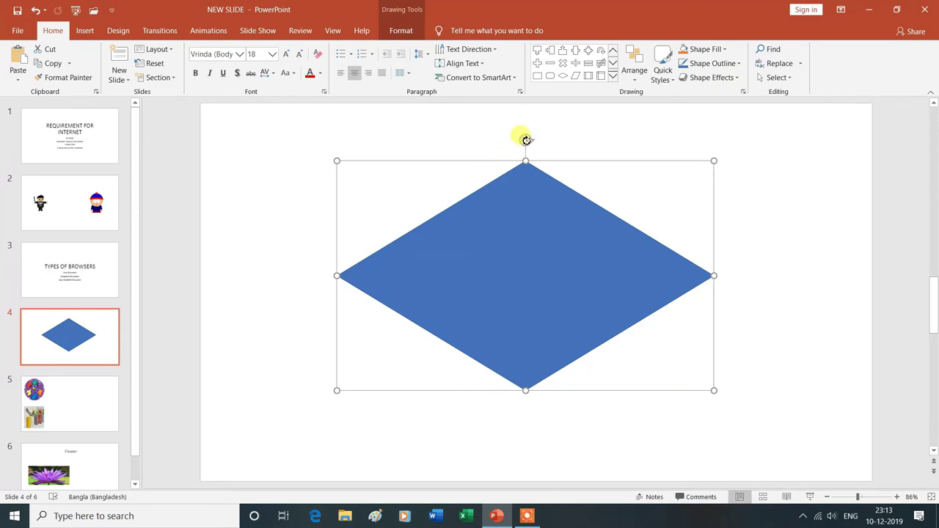
pyautogui.moveTo(526, 139)
pyautogui.mouseDown()
pyautogui.moveTo(593, 203)
pyautogui.moveTo(552, 317)
pyautogui.mouseUp()
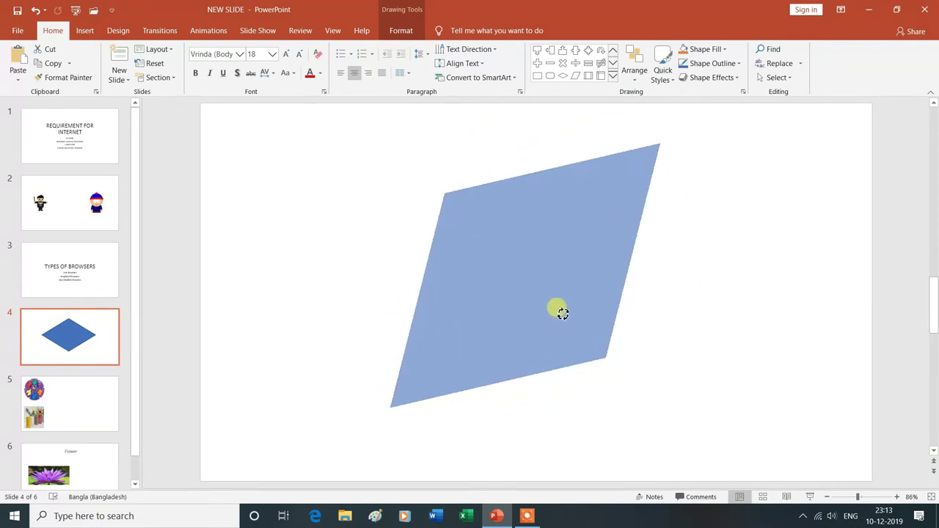
pyautogui.moveTo(552, 317); pyautogui.dragTo(561, 316)
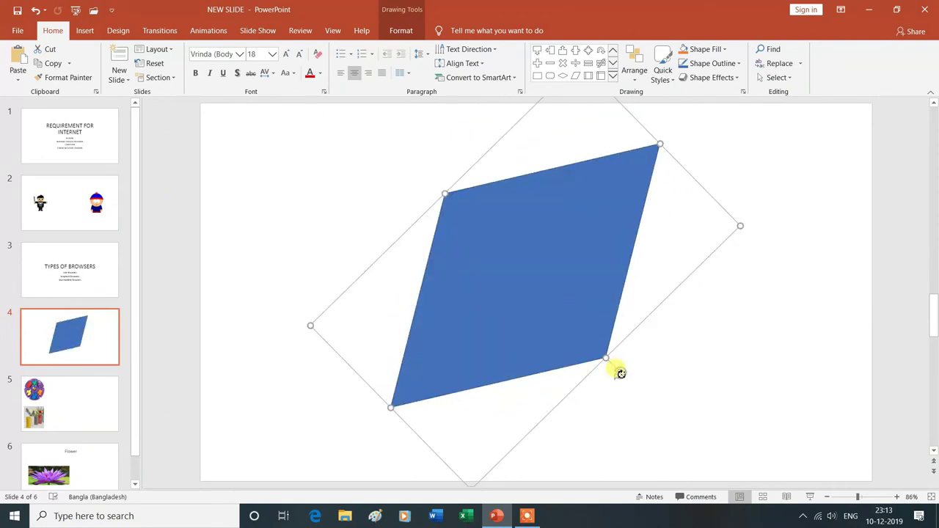
pyautogui.moveTo(621, 374)
pyautogui.mouseDown()
pyautogui.moveTo(434, 168)
pyautogui.moveTo(529, 167)
pyautogui.moveTo(527, 157)
pyautogui.mouseUp()
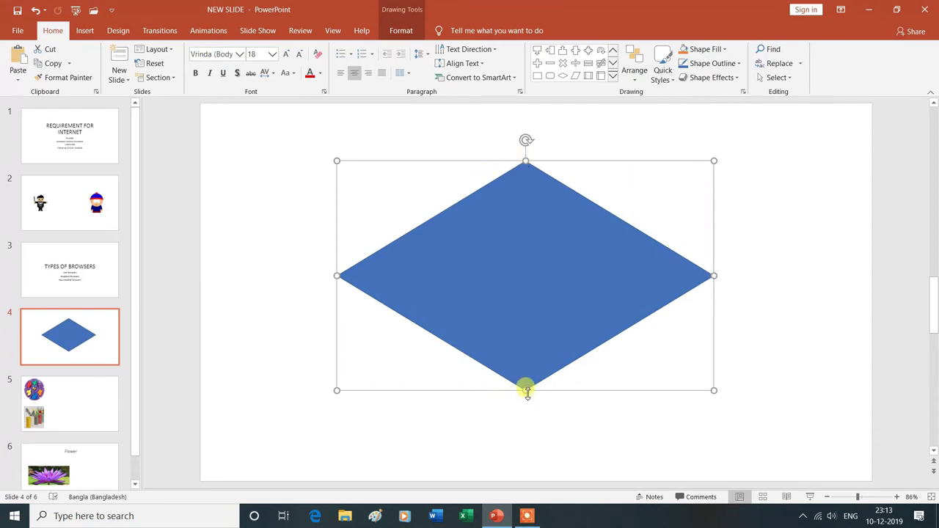
# - Shrink the diamond from its lower-left corner, then enlarge it toward the lower right
pyautogui.moveTo(336, 390); pyautogui.dragTo(429, 337)
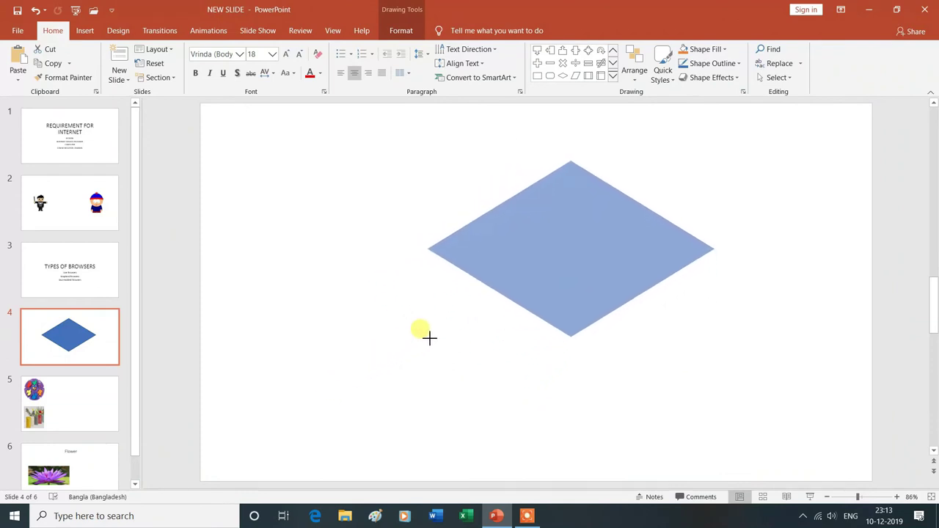
pyautogui.moveTo(429, 337); pyautogui.dragTo(430, 338)
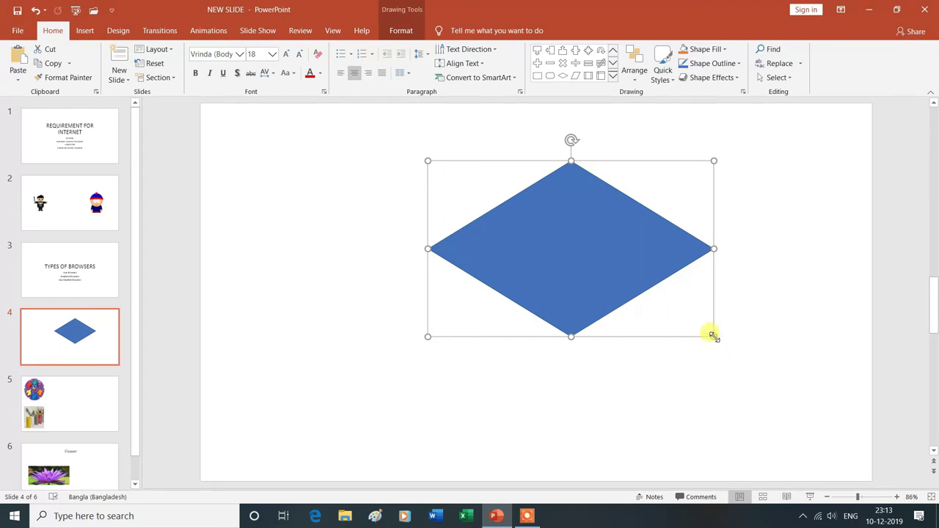
pyautogui.moveTo(714, 336); pyautogui.dragTo(772, 414)
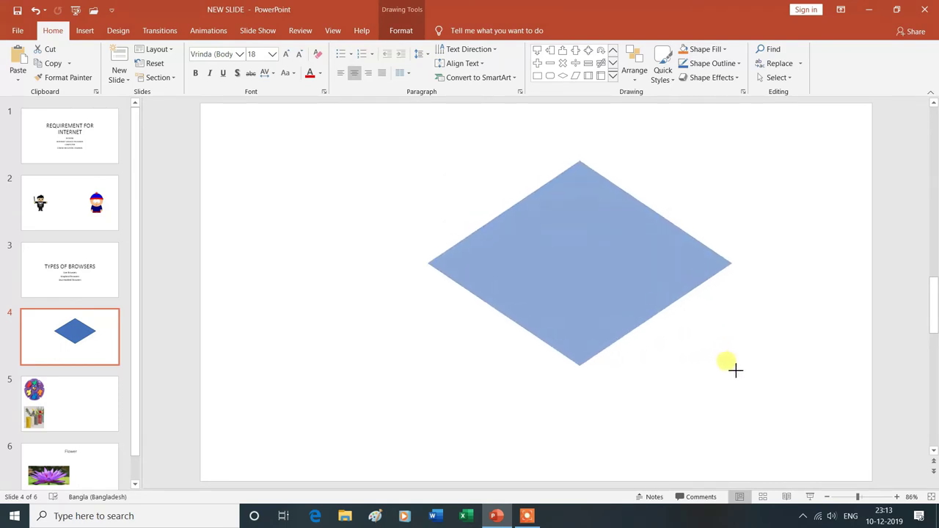
pyautogui.moveTo(773, 414); pyautogui.dragTo(785, 430)
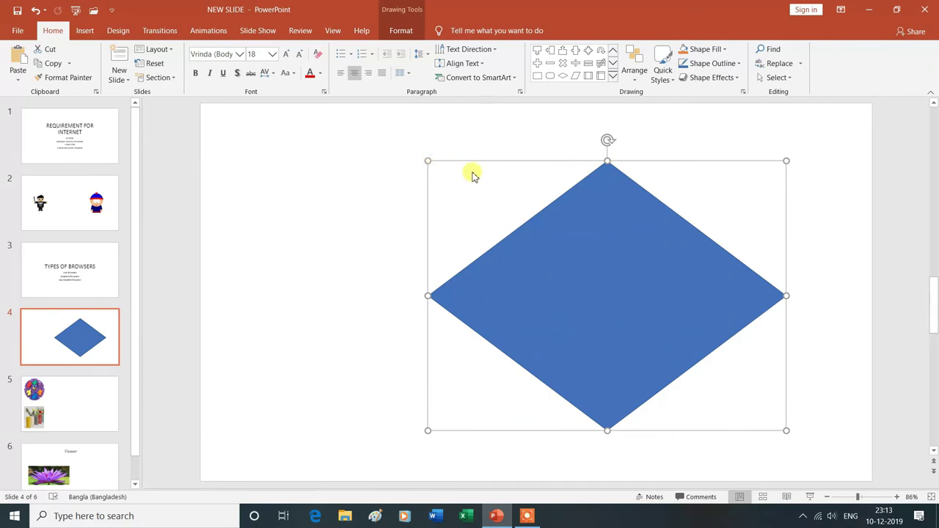
pyautogui.press('Delete')
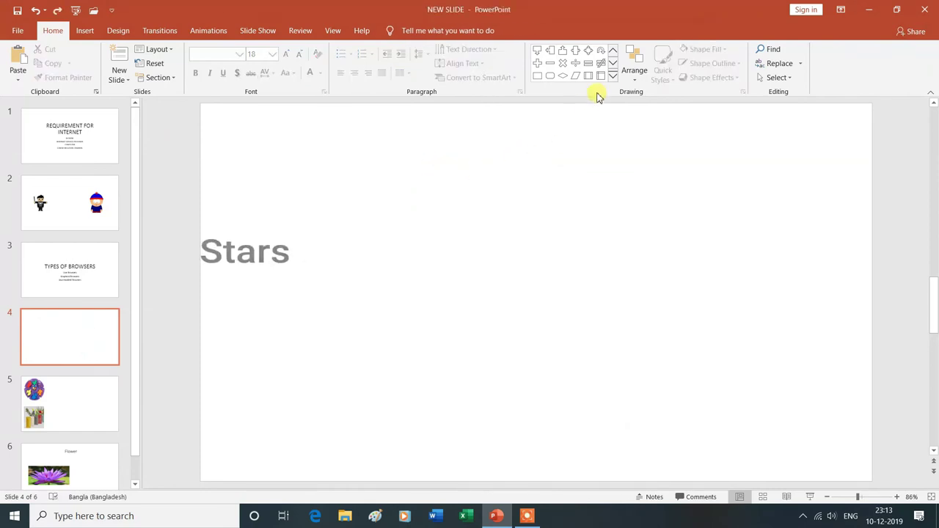
pyautogui.click(612, 76)
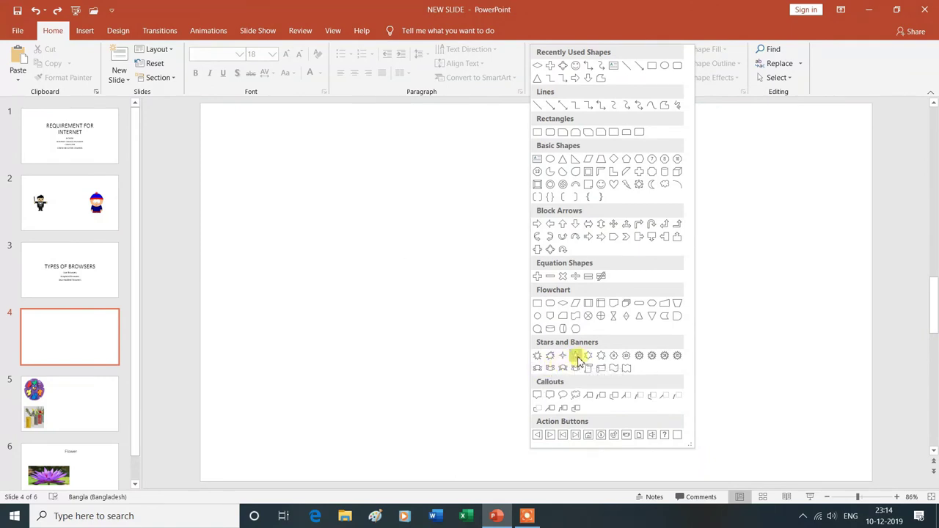
pyautogui.click(578, 359)
pyautogui.moveTo(366, 161); pyautogui.dragTo(636, 421)
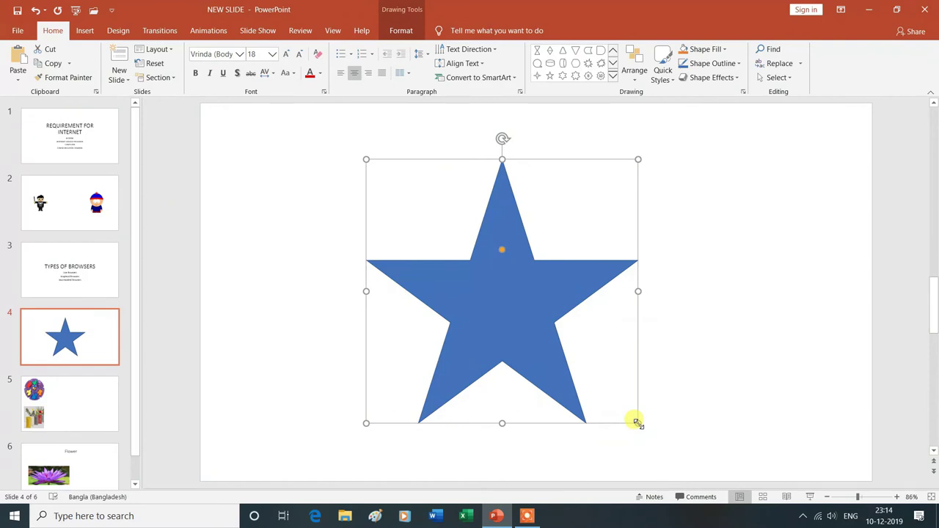
pyautogui.write('YS')
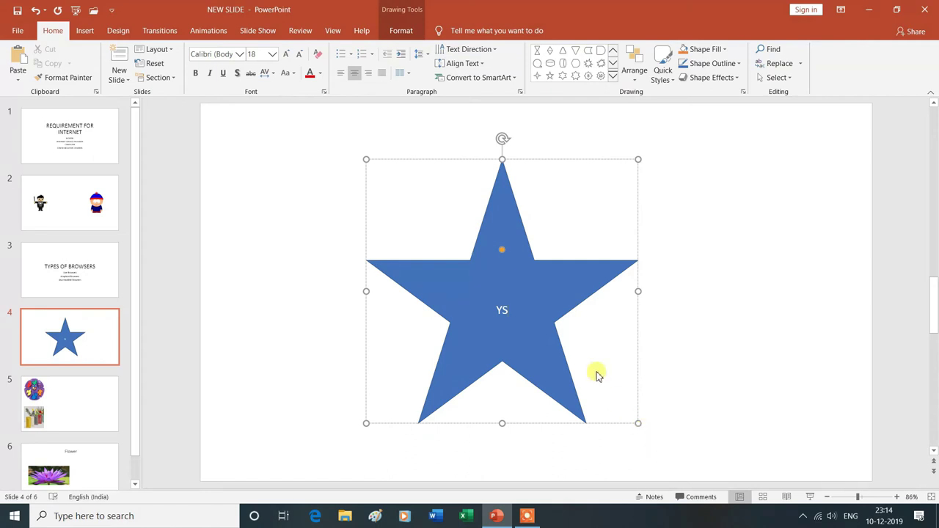
pyautogui.click(594, 345)
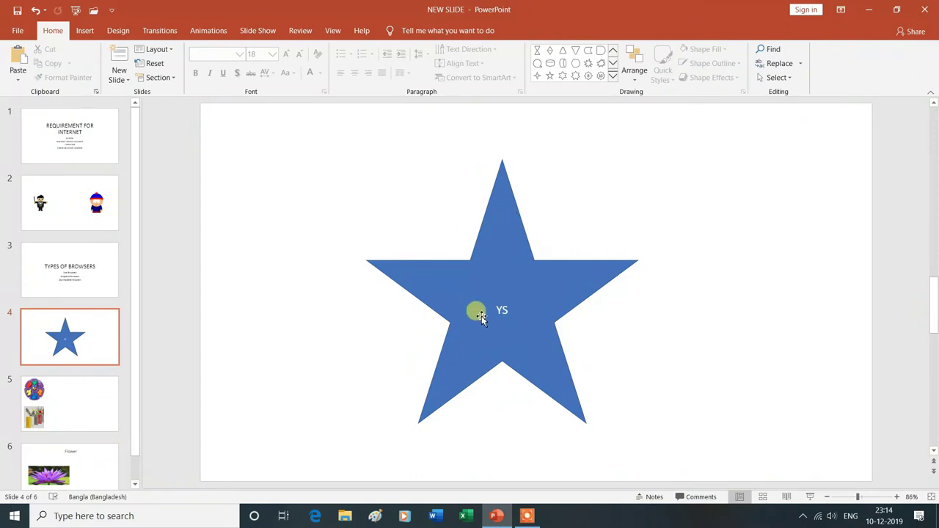
pyautogui.click(478, 309)
pyautogui.press('Delete')
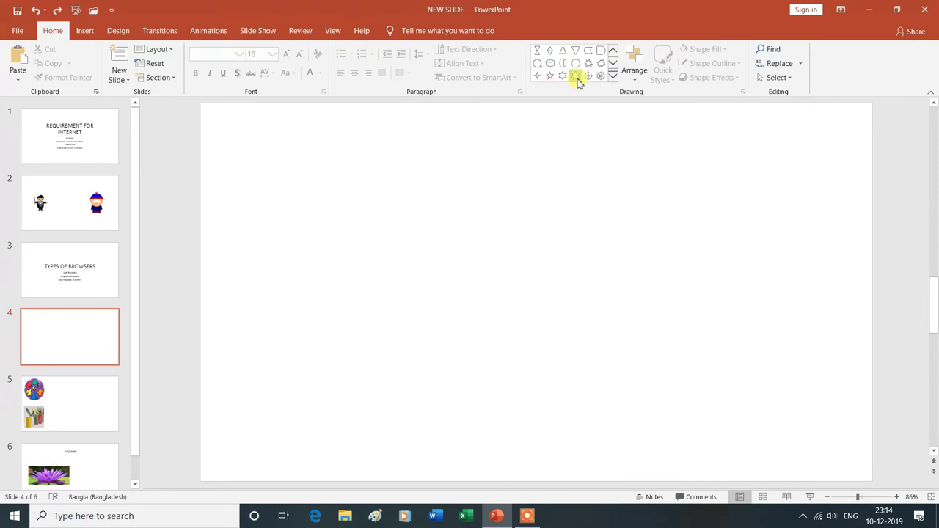
# - Go to slide 2, showing the magician and the boy in a bobble hat
pyautogui.click(613, 76)
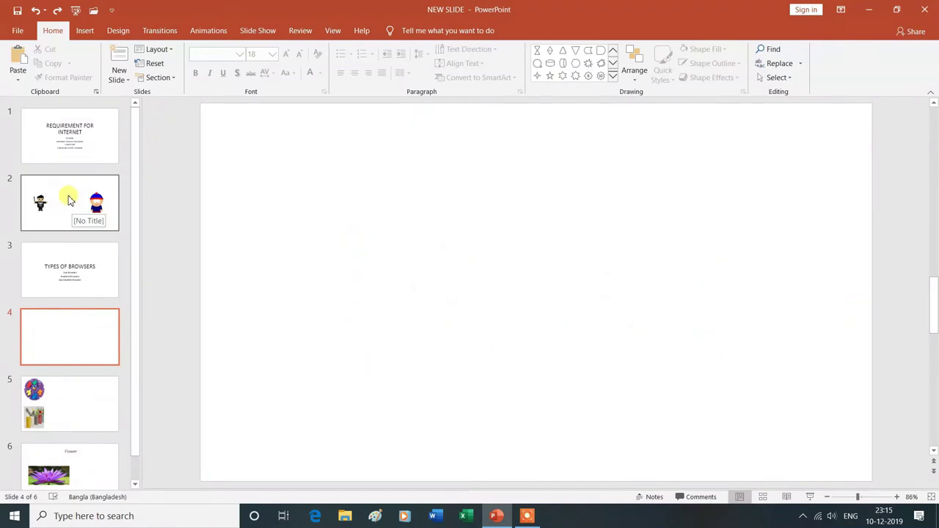
pyautogui.click(69, 201)
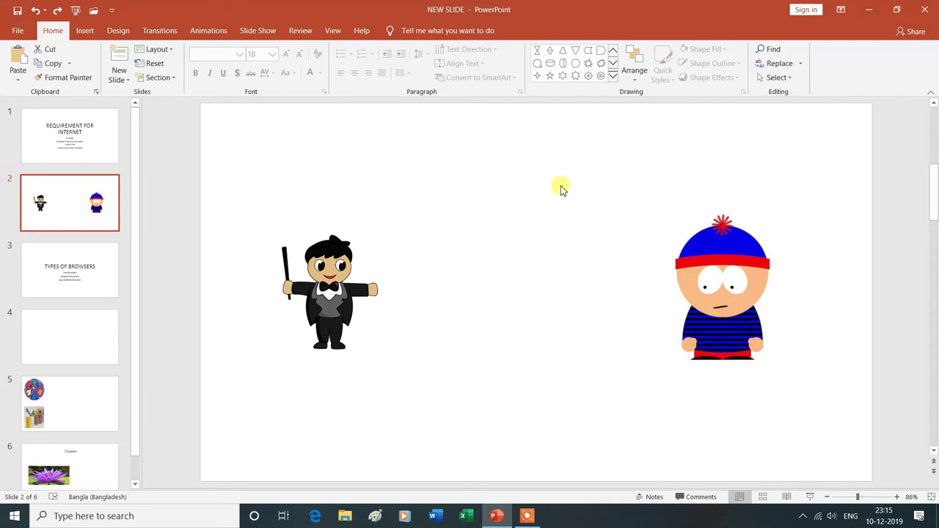
pyautogui.click(613, 76)
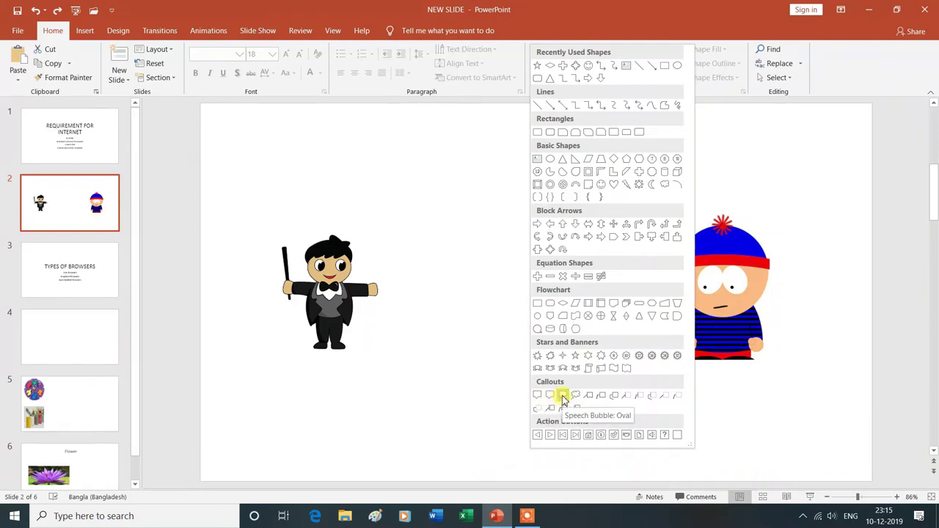
# - Draw an oval speech bubble above the magician on slide 2 and type HELLO in it
pyautogui.click(562, 397)
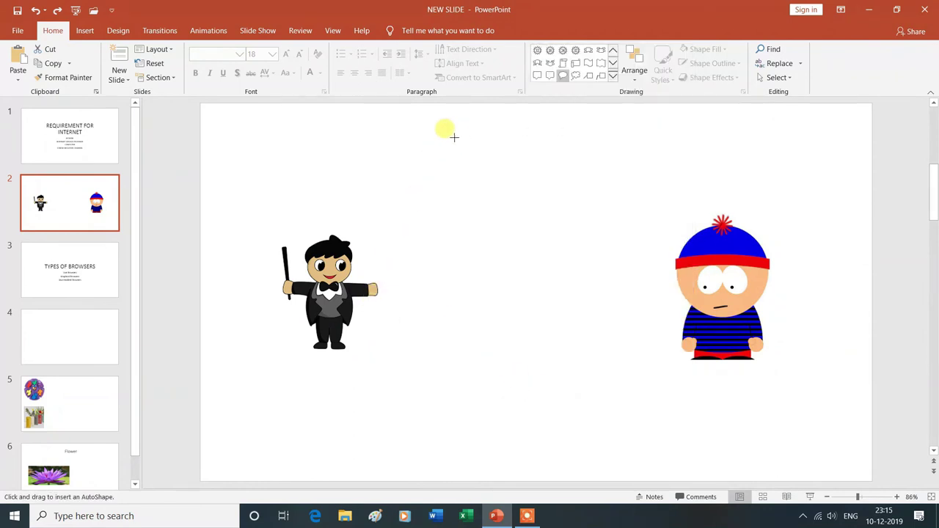
pyautogui.moveTo(459, 147); pyautogui.dragTo(370, 249)
pyautogui.click(415, 211)
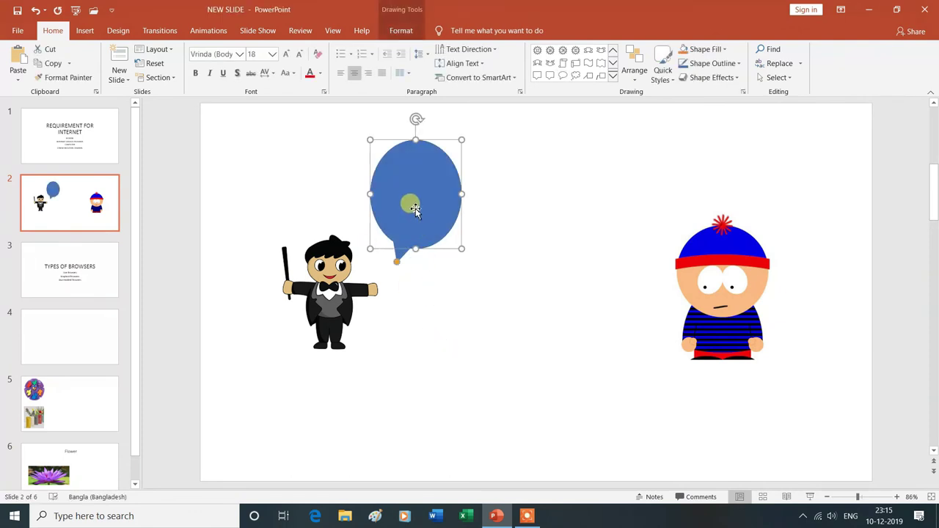
pyautogui.write('H')
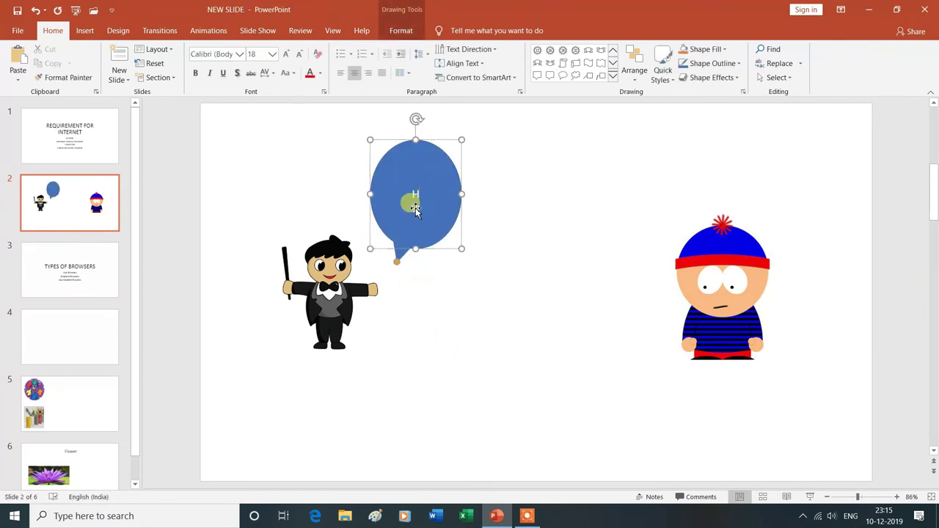
pyautogui.write('ELLO')
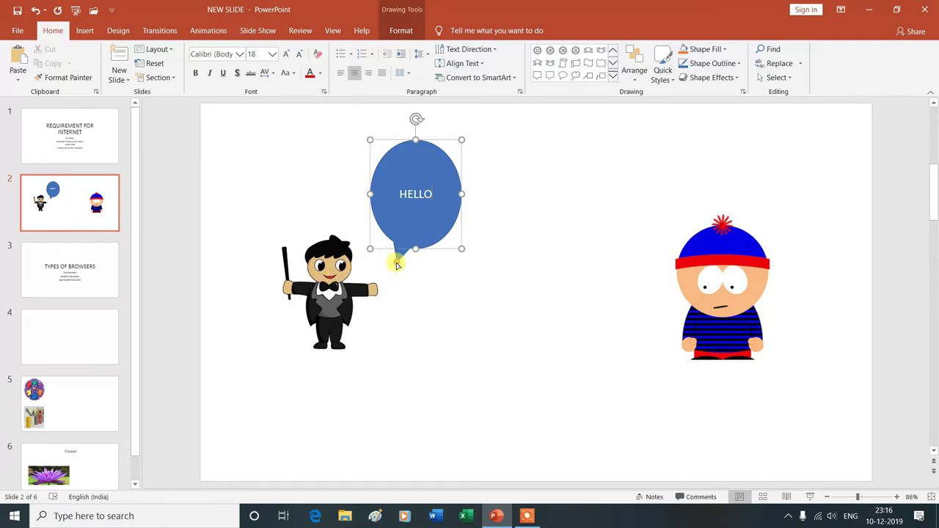
# - Drag the oval bubble's tail so it points at the magician's face
pyautogui.moveTo(396, 265); pyautogui.dragTo(345, 276)
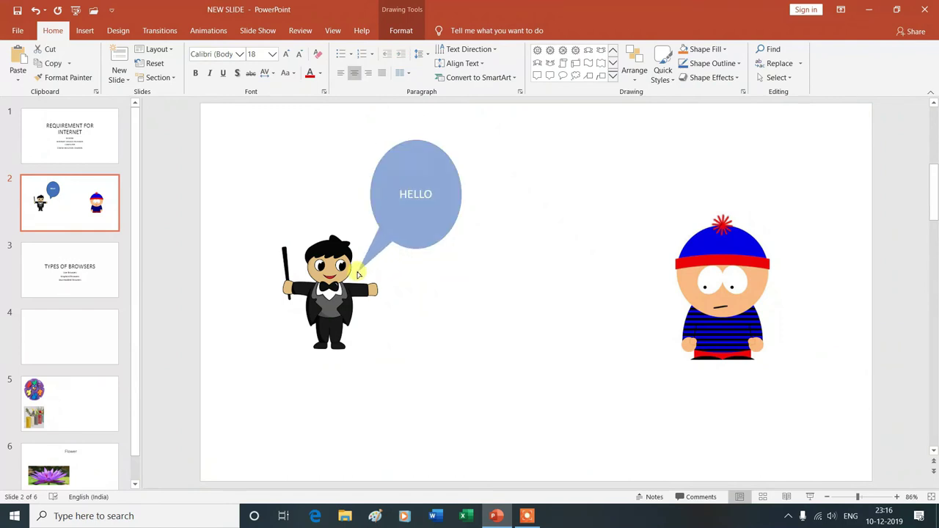
pyautogui.moveTo(345, 277); pyautogui.dragTo(336, 270)
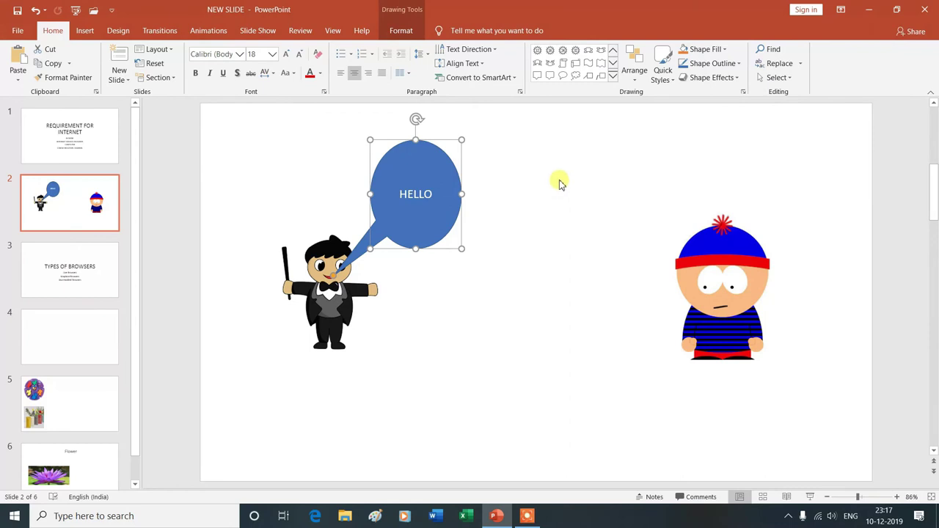
pyautogui.click(613, 76)
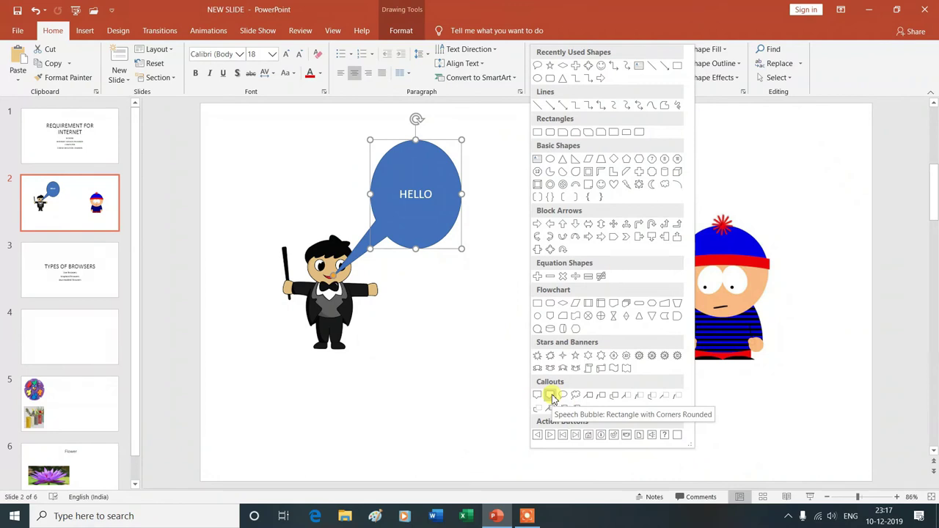
# - Draw a rounded-rectangle speech bubble between the two characters and type HELLO in it
pyautogui.click(552, 397)
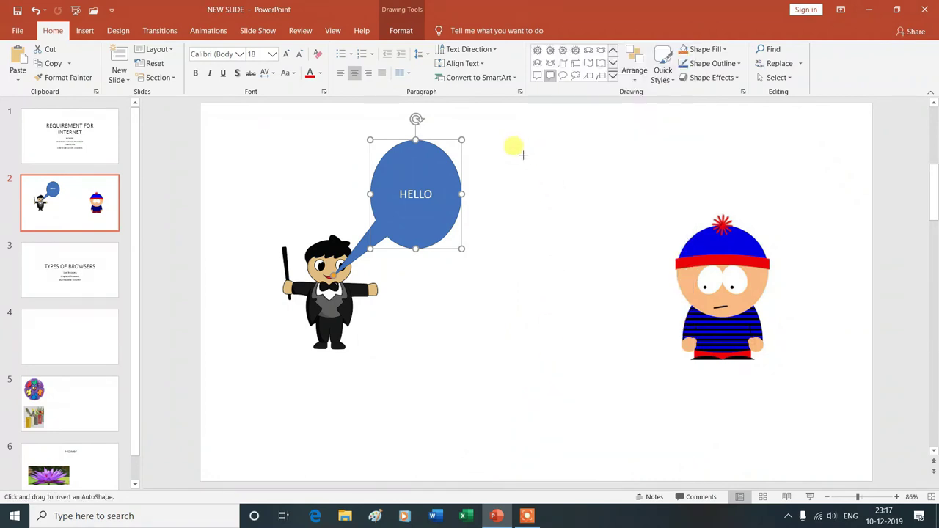
pyautogui.moveTo(517, 150)
pyautogui.mouseDown()
pyautogui.moveTo(589, 232)
pyautogui.moveTo(618, 248)
pyautogui.mouseUp()
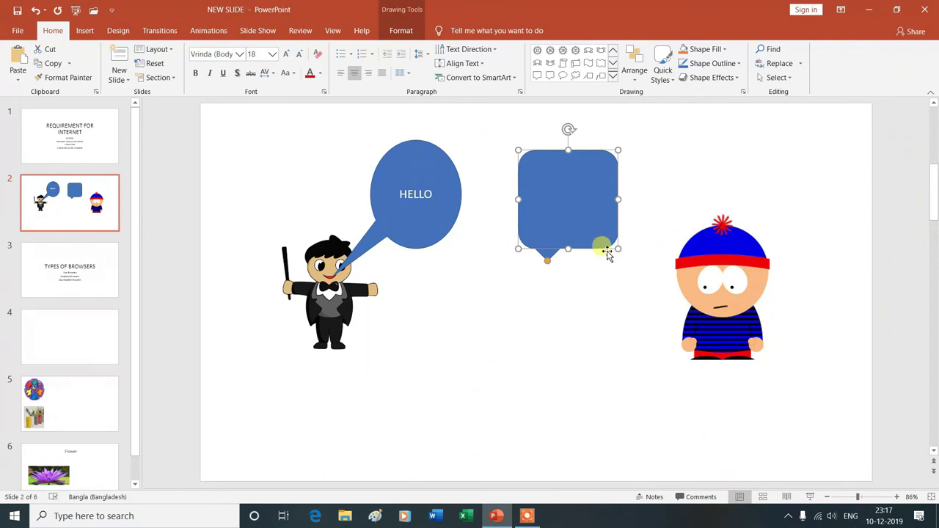
pyautogui.hotkey('alt', 'shift')
pyautogui.write('HELLO')
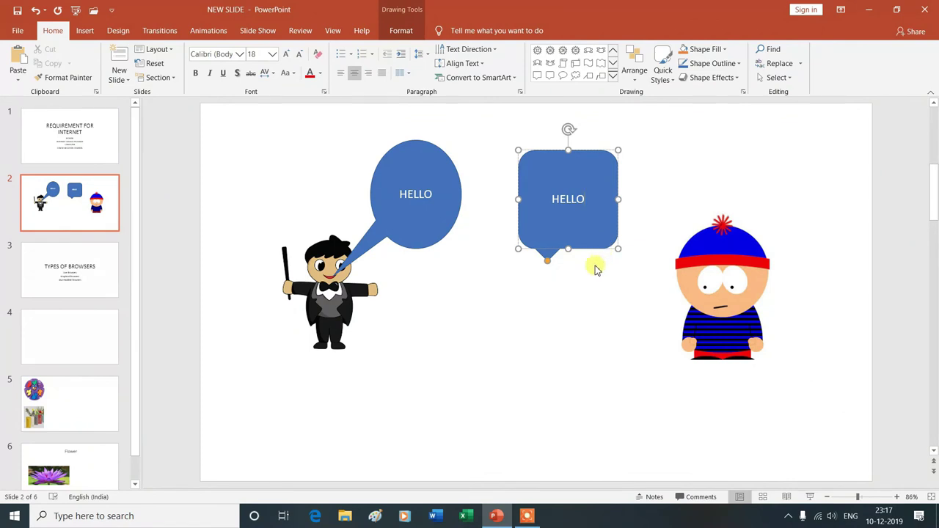
# - Swing the rectangular bubble's tail to point at the right-hand boy's mouth
pyautogui.moveTo(547, 264); pyautogui.dragTo(718, 311)
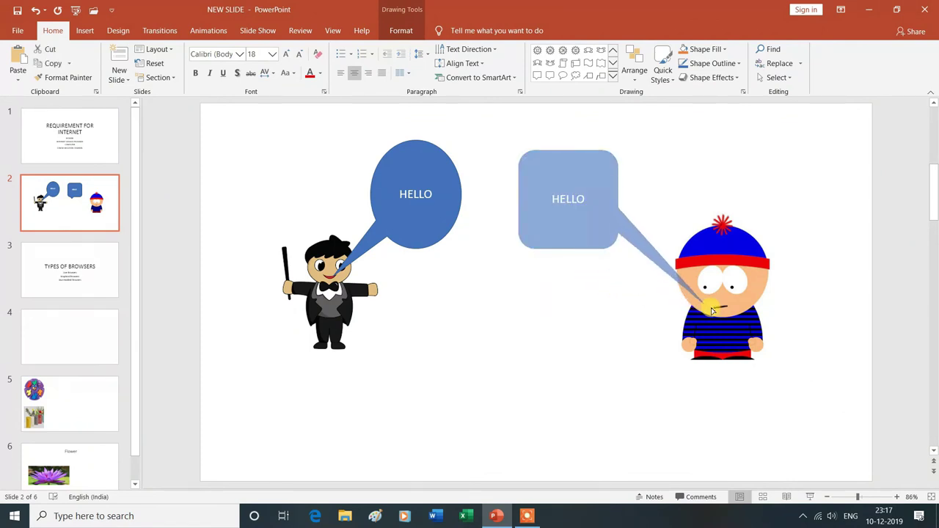
pyautogui.moveTo(719, 311); pyautogui.dragTo(717, 308)
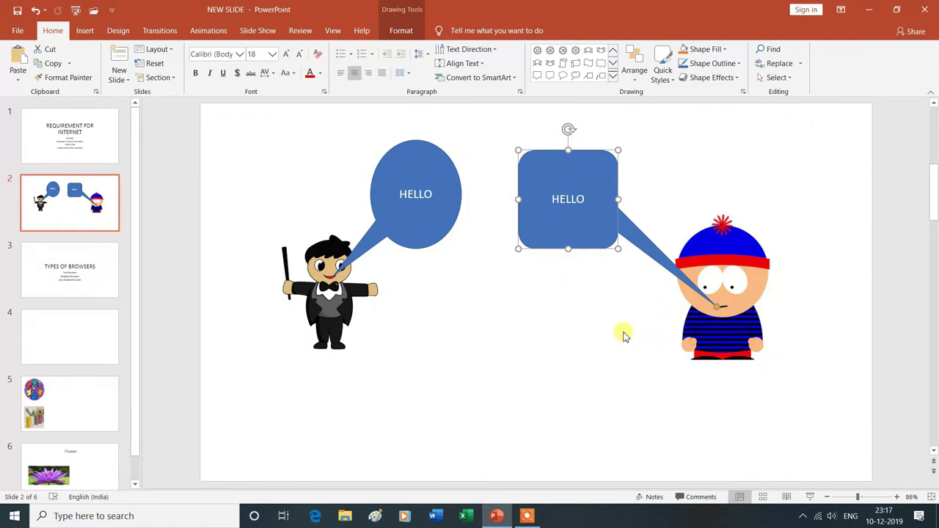
pyautogui.click(613, 76)
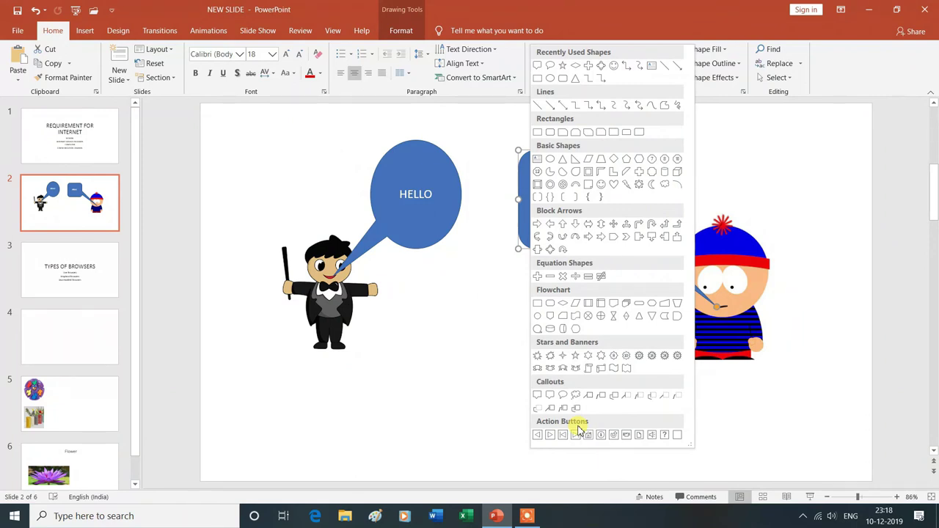
pyautogui.click(418, 425)
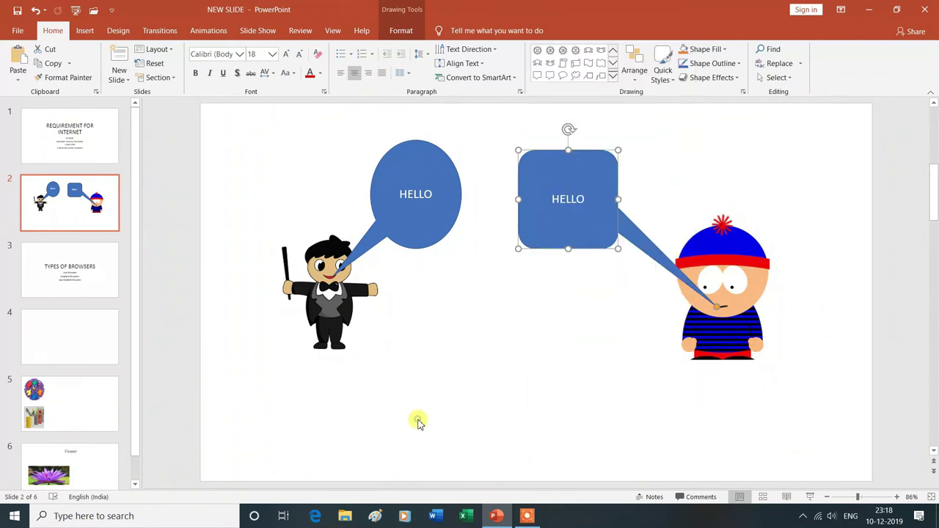
# - Switch to blank slide 4 and expand the Shapes gallery to show the action buttons
pyautogui.click(56, 335)
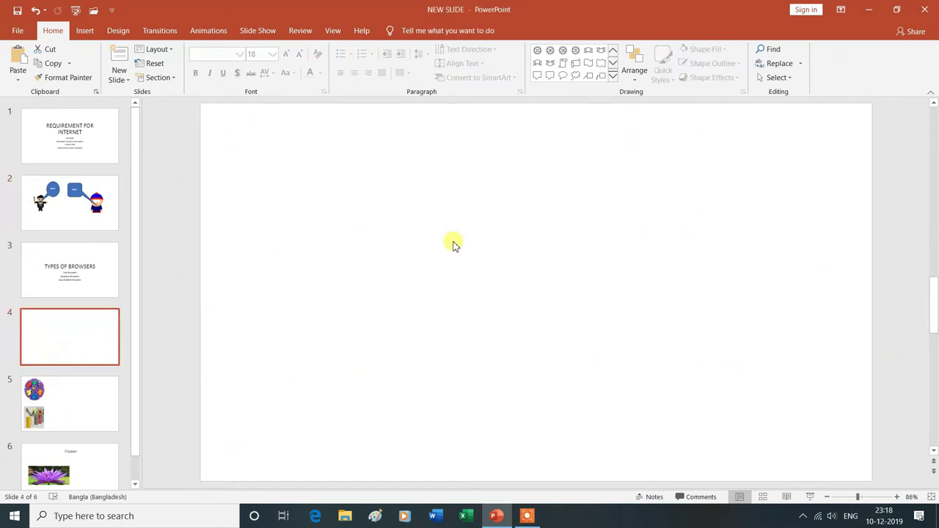
pyautogui.click(613, 76)
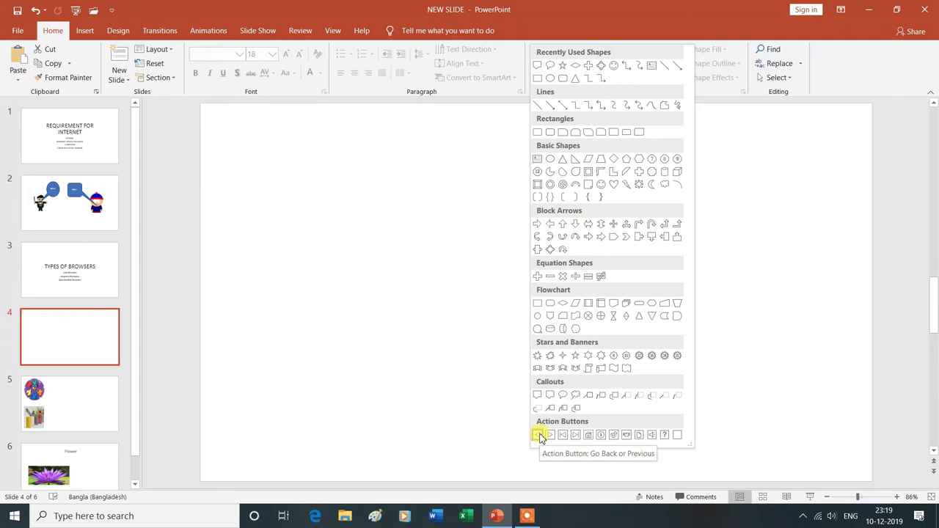
# - Draw a Go Back or Previous action button at slide 4's top-left, hyperlinked to Previous Slide
pyautogui.click(540, 436)
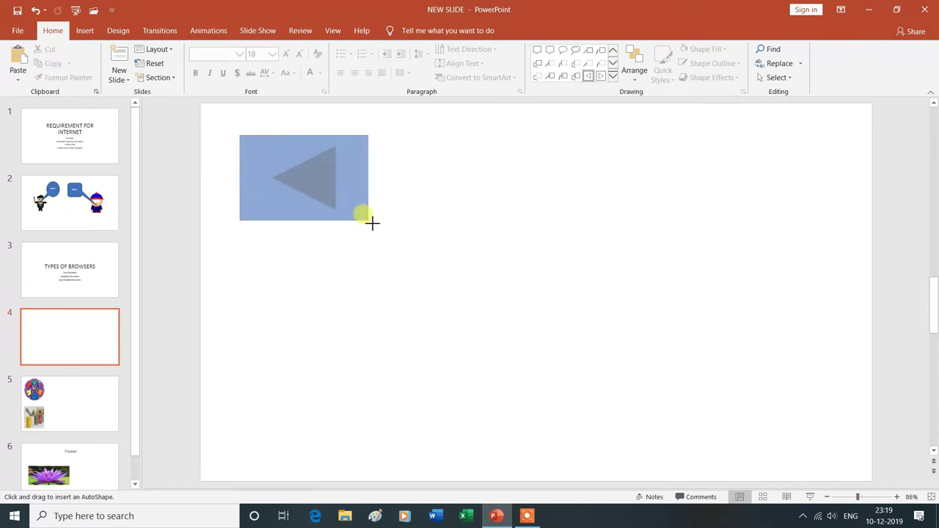
pyautogui.moveTo(241, 136); pyautogui.dragTo(390, 240)
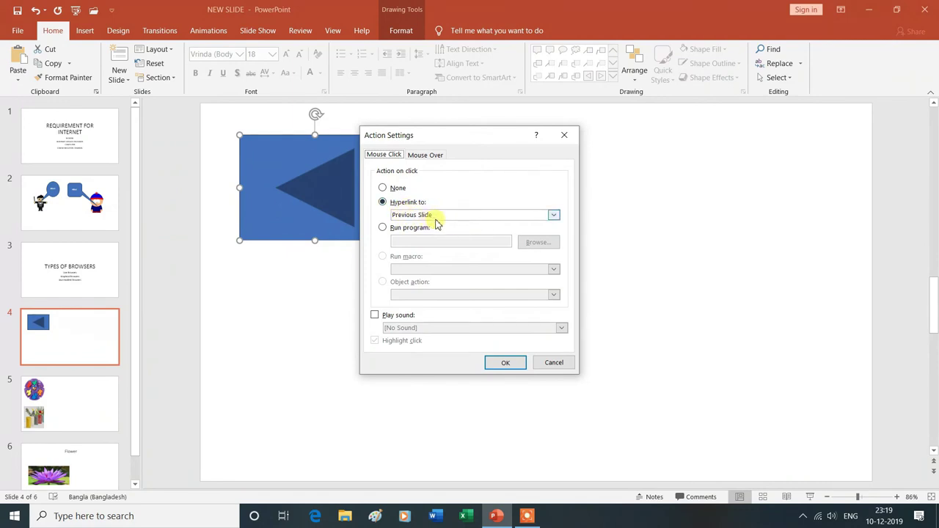
pyautogui.click(554, 214)
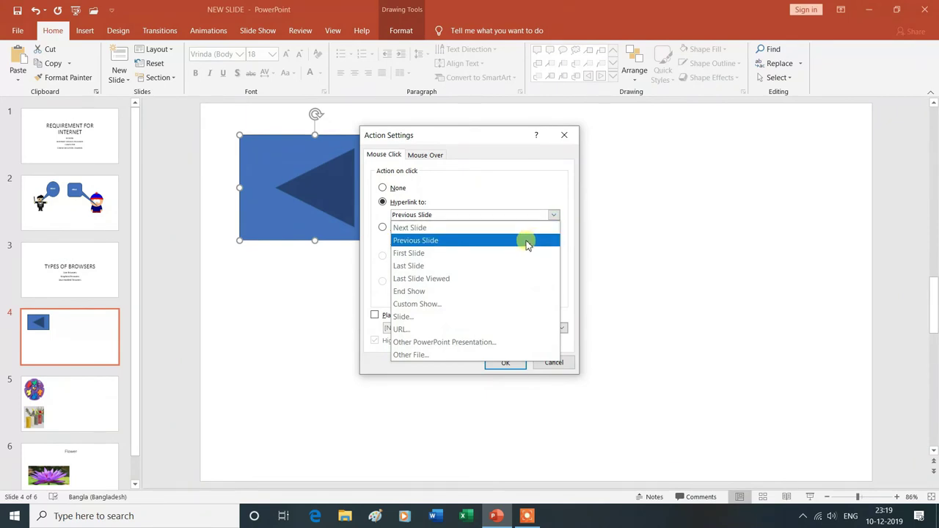
pyautogui.click(526, 244)
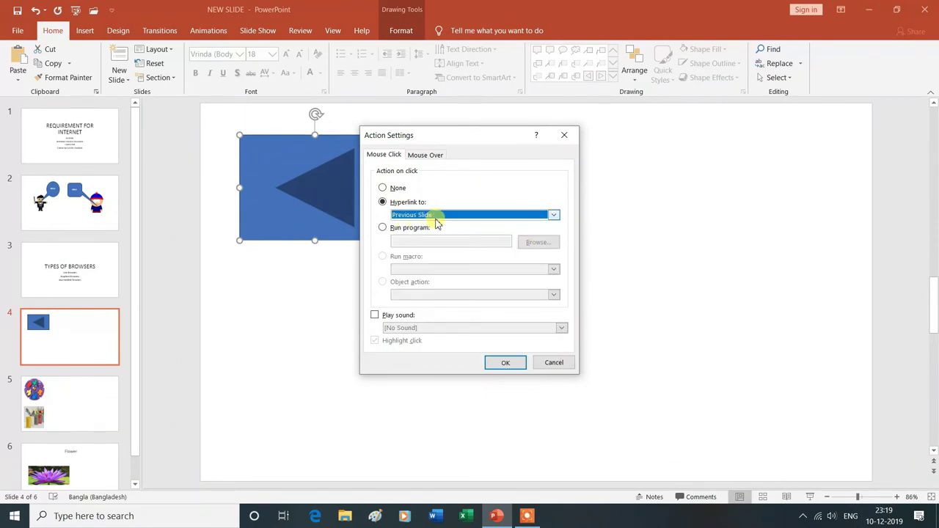
pyautogui.click(507, 363)
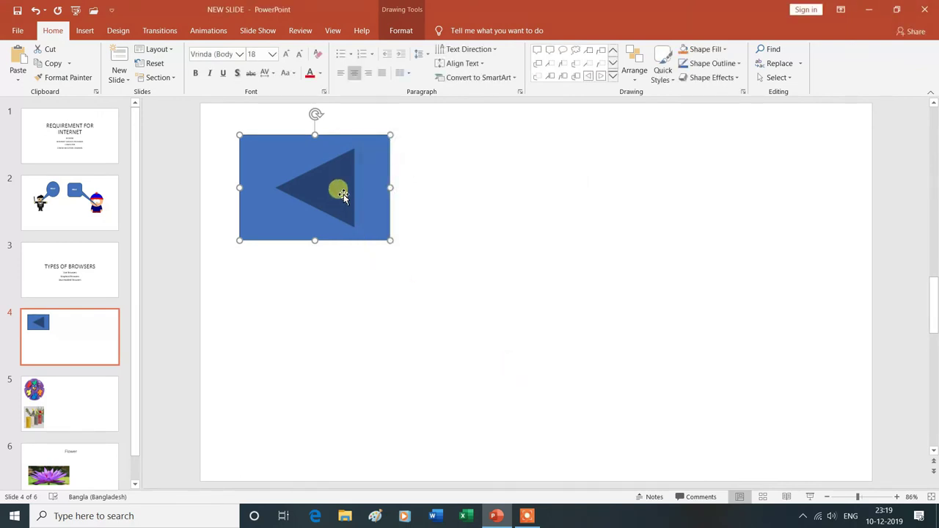
# - Type PREVIOUS as the label on the back-arrow action button
pyautogui.write('PRE')
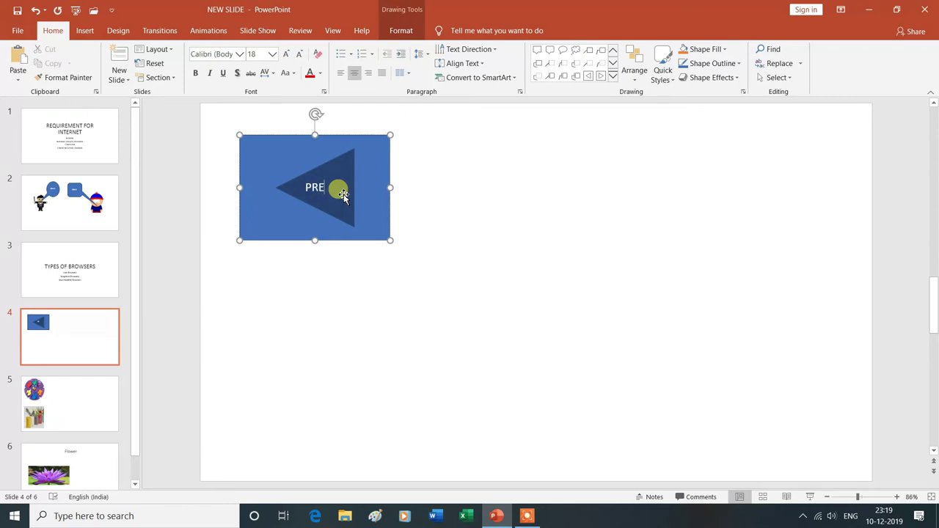
pyautogui.write('VIOUS')
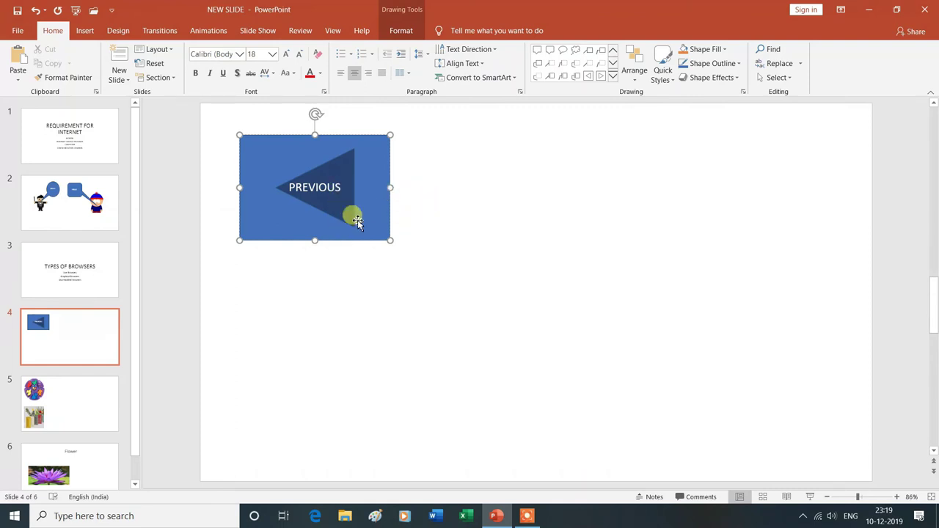
pyautogui.moveTo(517, 521)
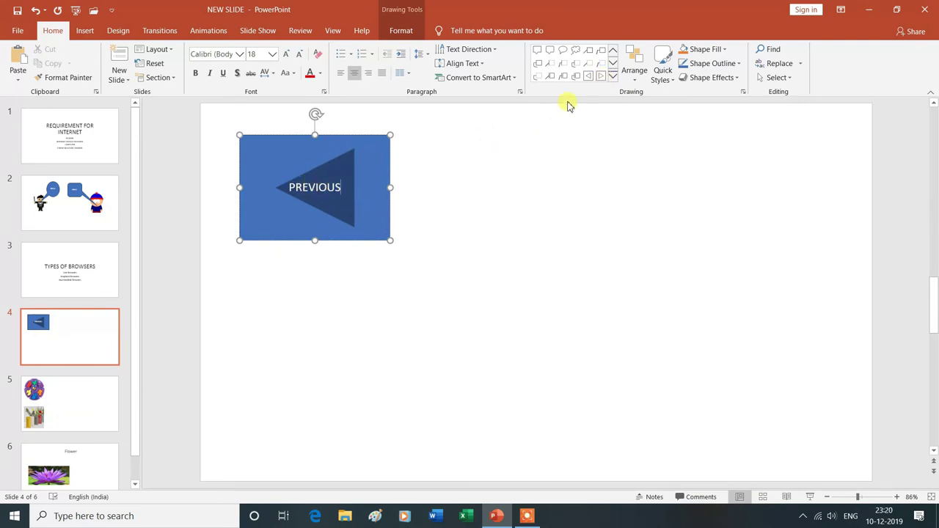
pyautogui.click(612, 77)
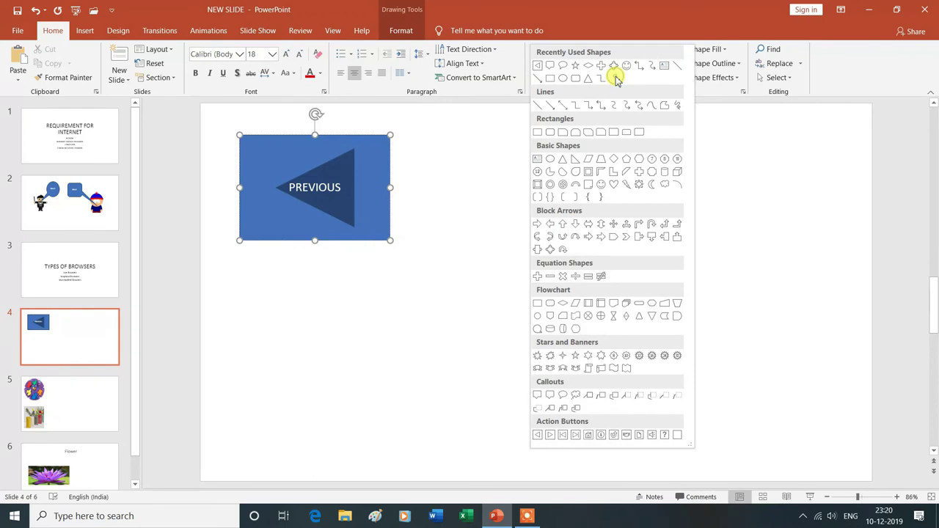
# - Draw a Forward or Next action button at the upper right linked to Next Slide, starting its NEXT label
pyautogui.click(551, 436)
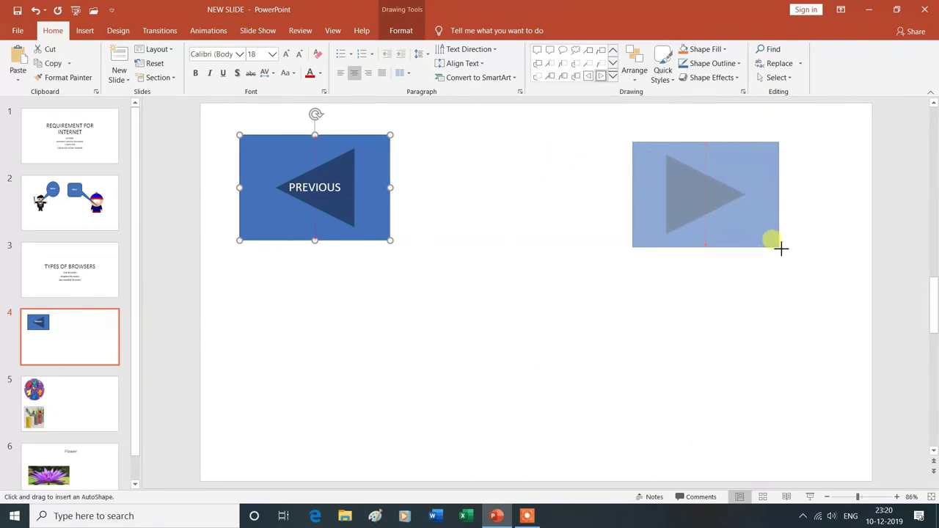
pyautogui.moveTo(655, 166); pyautogui.dragTo(783, 247)
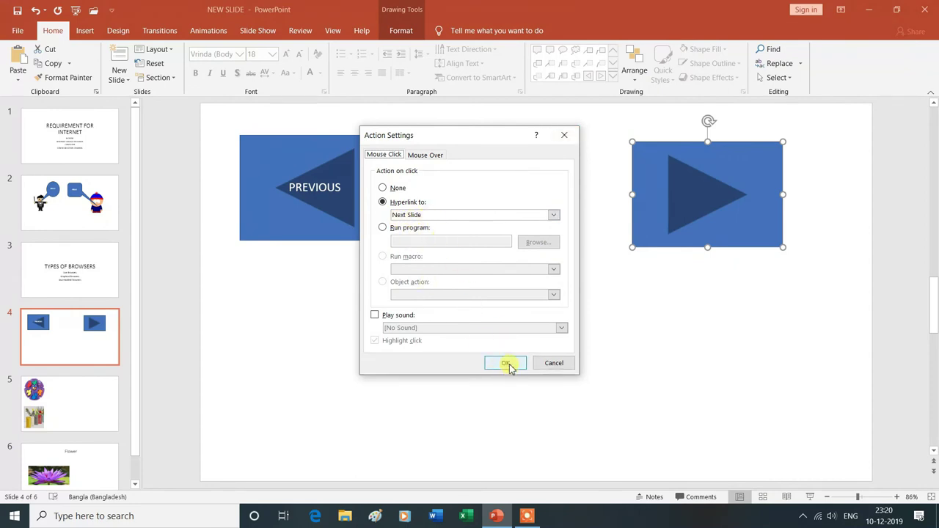
pyautogui.click(506, 363)
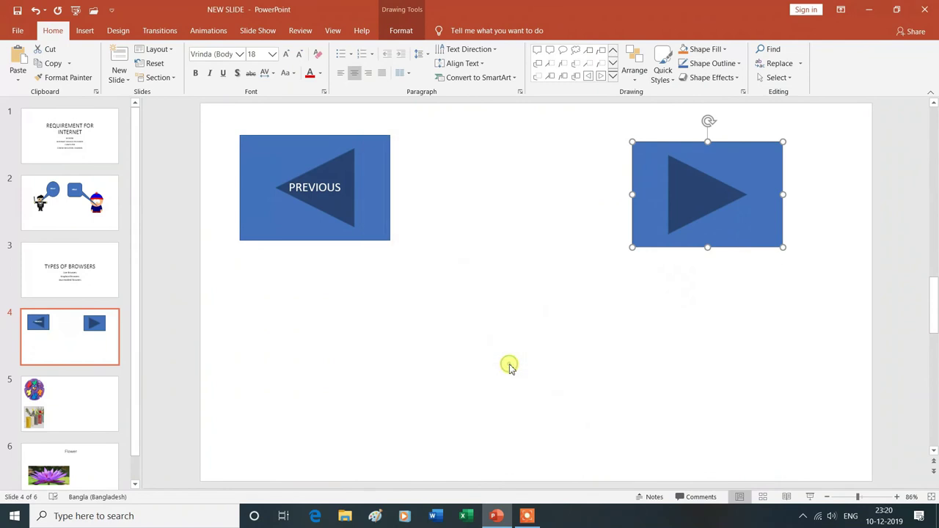
pyautogui.write('NEXT')
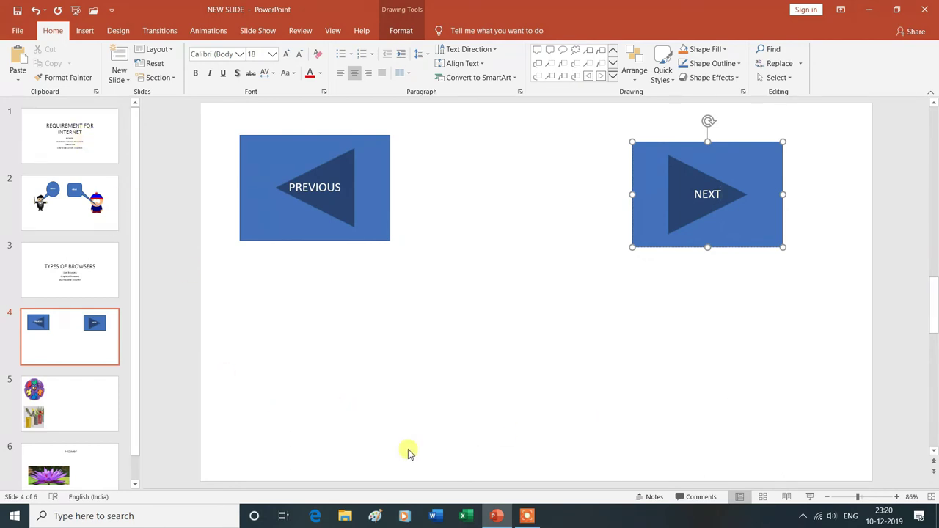
# - Draw a Go to Beginning action button at the lower left linked to First Slide, starting its FIRST label
pyautogui.click(613, 78)
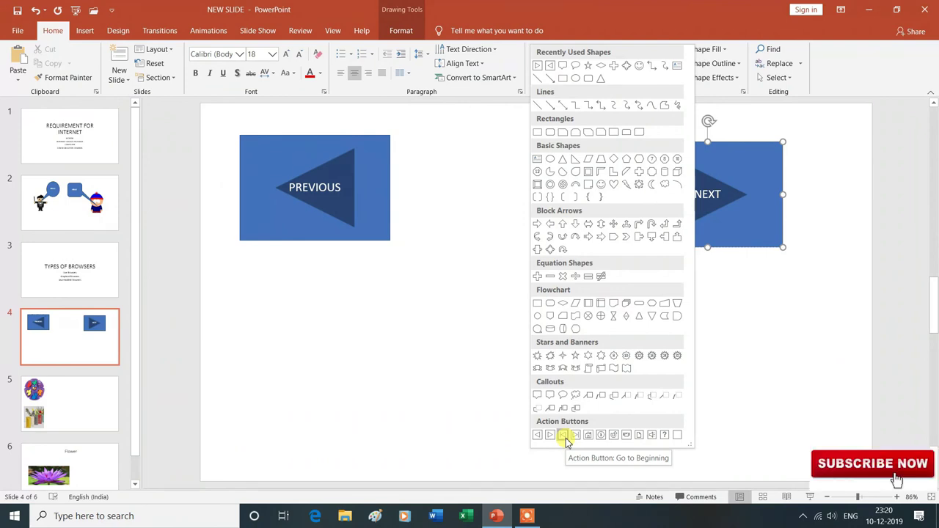
pyautogui.click(563, 435)
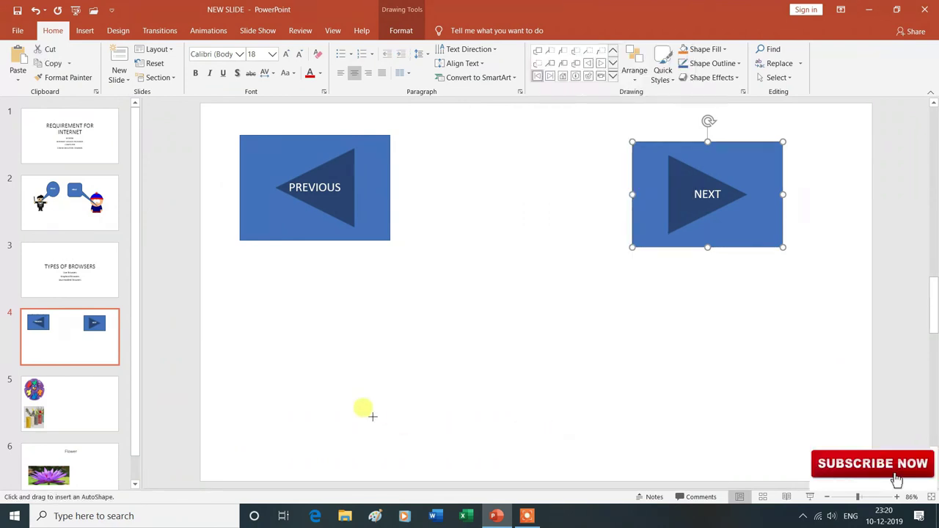
pyautogui.moveTo(252, 356); pyautogui.dragTo(415, 443)
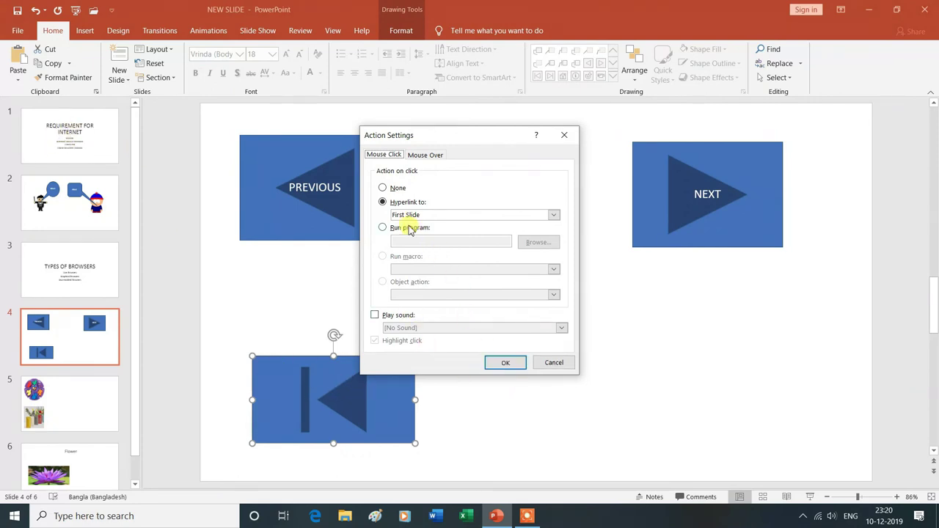
pyautogui.click(506, 364)
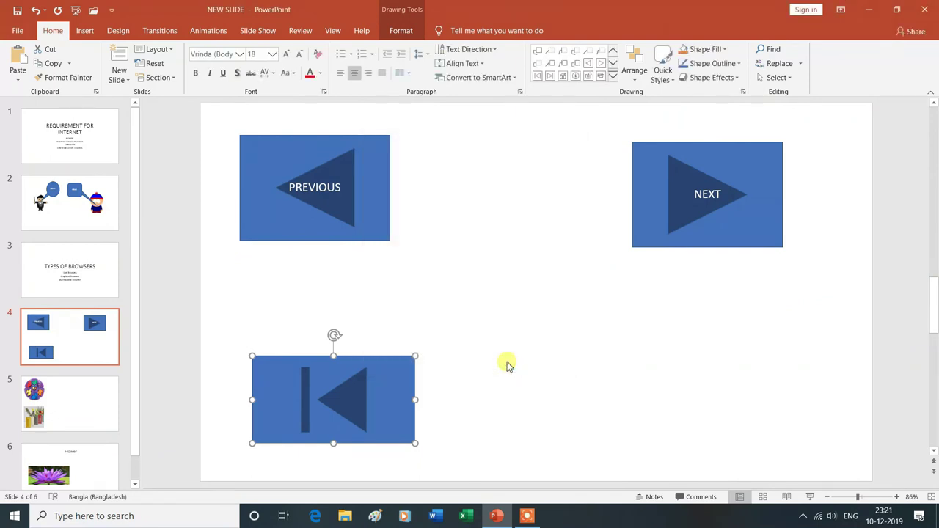
pyautogui.write('FIRST')
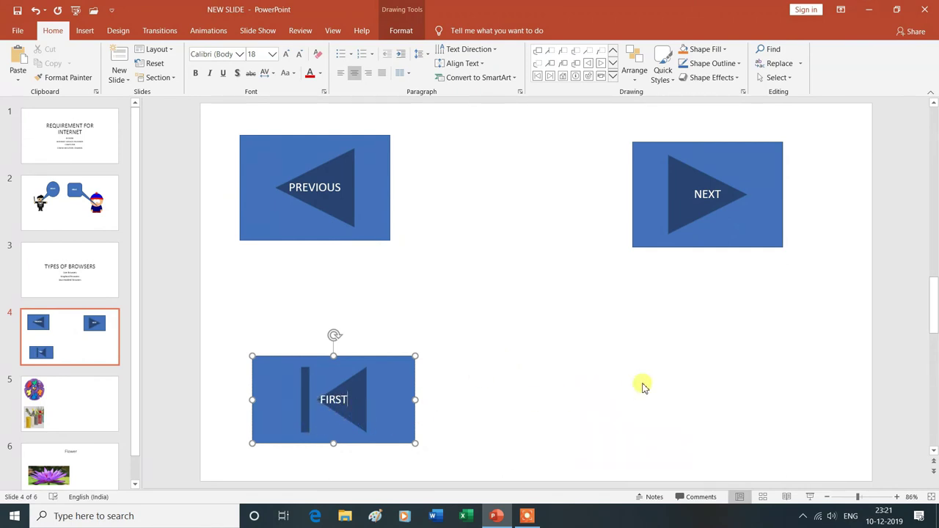
pyautogui.click(613, 76)
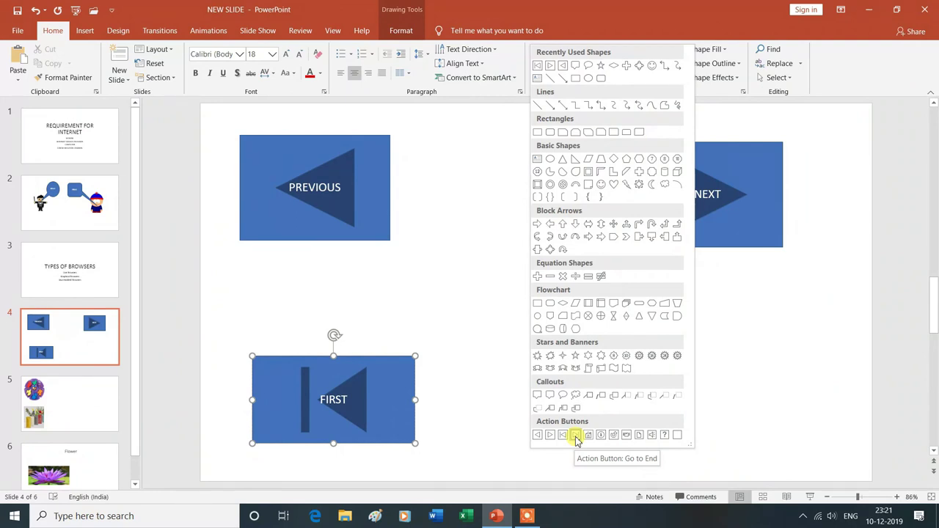
# - Draw a Go to End action button at the lower right linked to Last Slide, labelling it LAST
pyautogui.click(576, 435)
pyautogui.moveTo(638, 327)
pyautogui.mouseDown()
pyautogui.moveTo(726, 411)
pyautogui.moveTo(783, 437)
pyautogui.mouseUp()
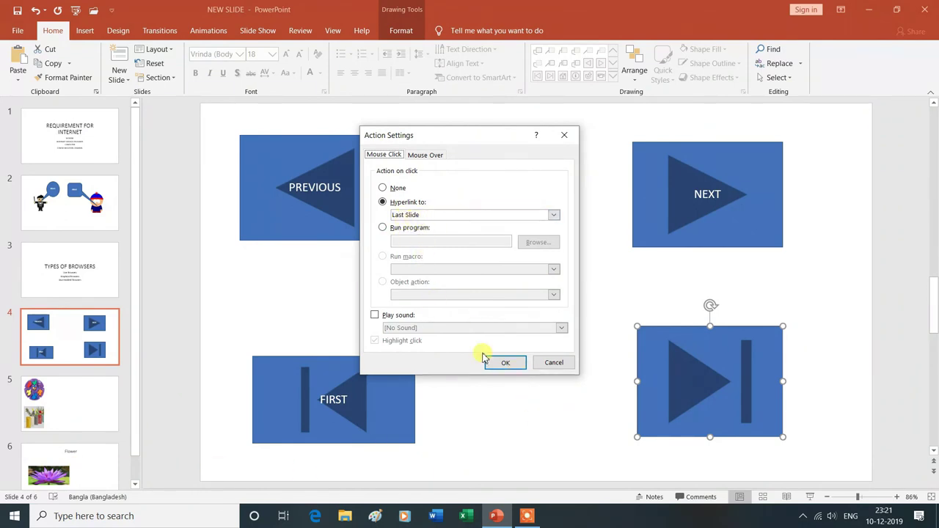
pyautogui.click(508, 363)
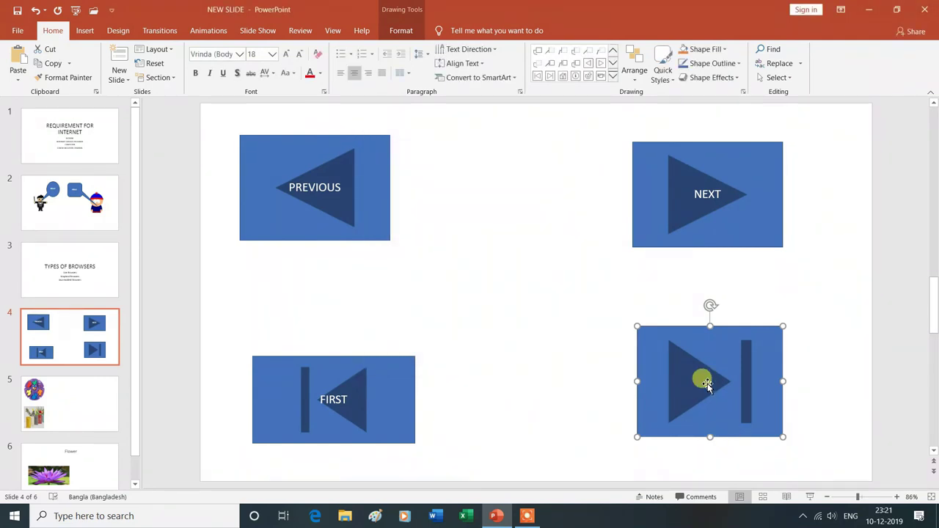
pyautogui.write('LAST')
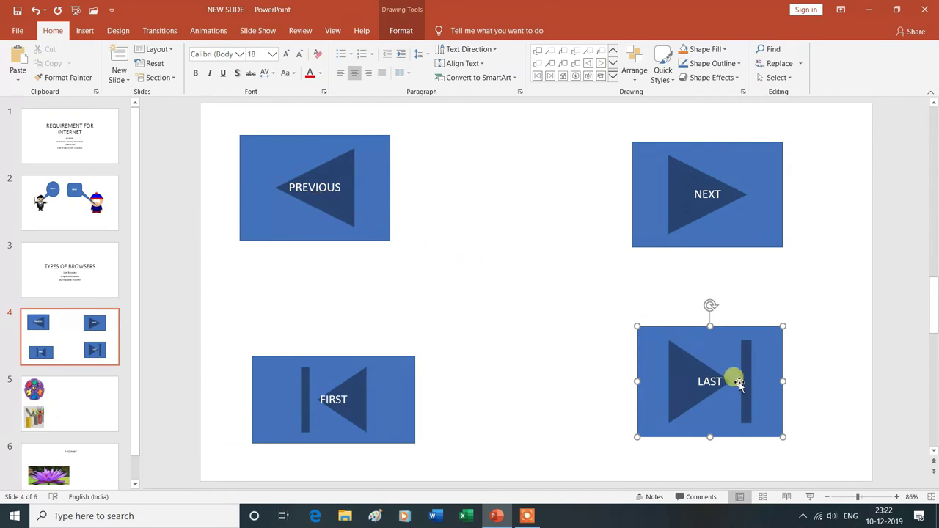
pyautogui.click(810, 499)
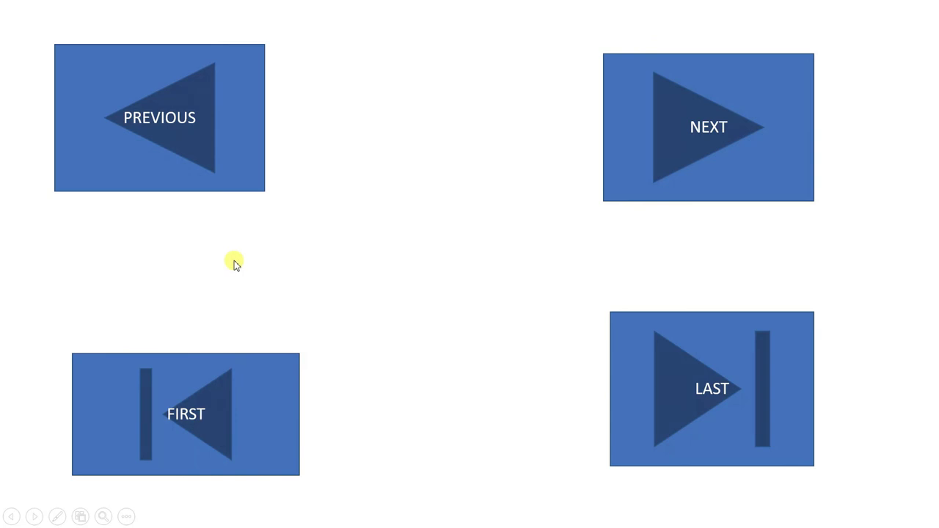
pyautogui.click(169, 117)
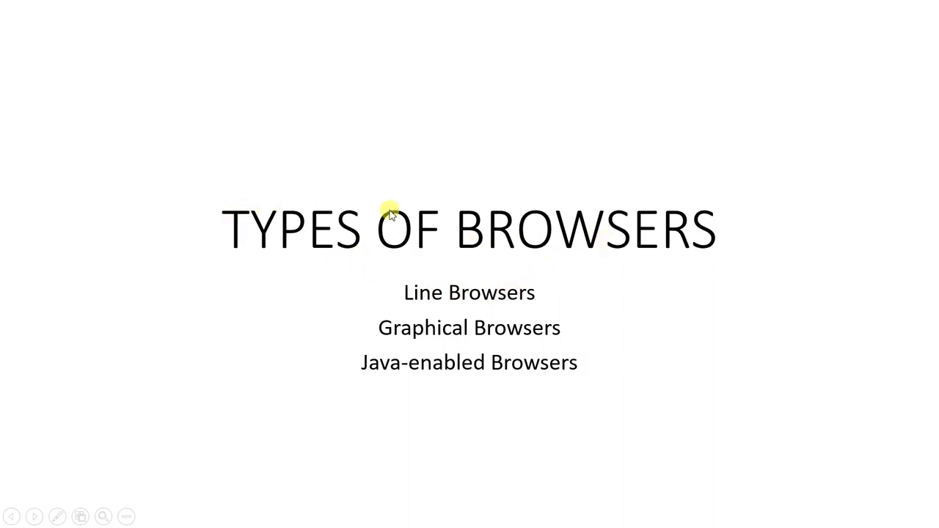
pyautogui.press('Escape')
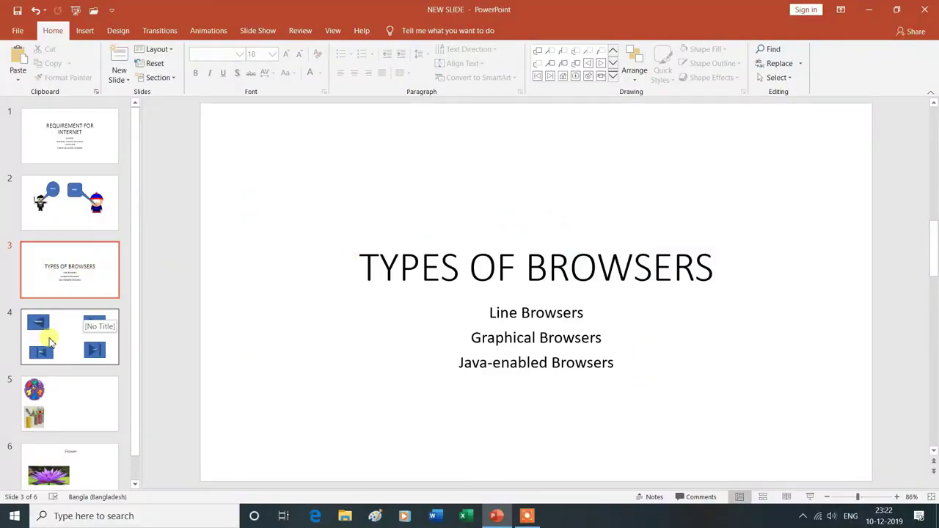
pyautogui.click(92, 335)
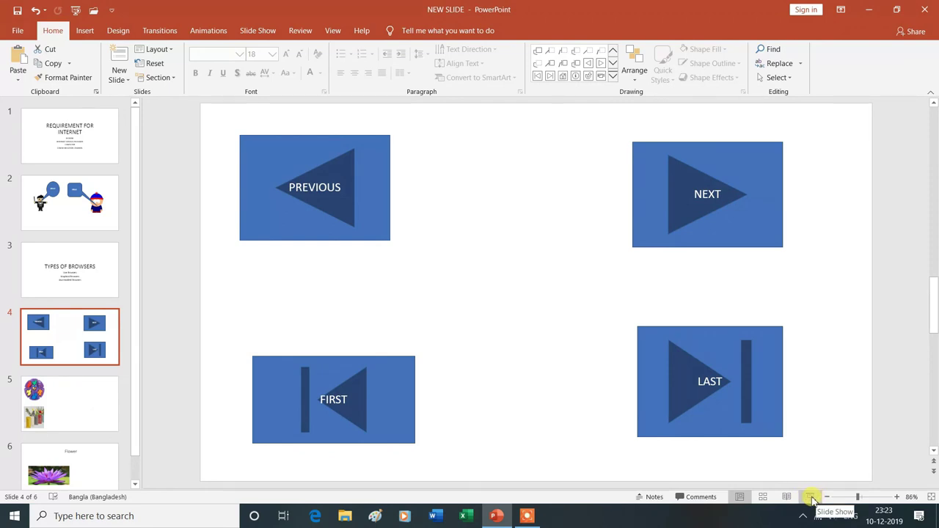
pyautogui.click(812, 499)
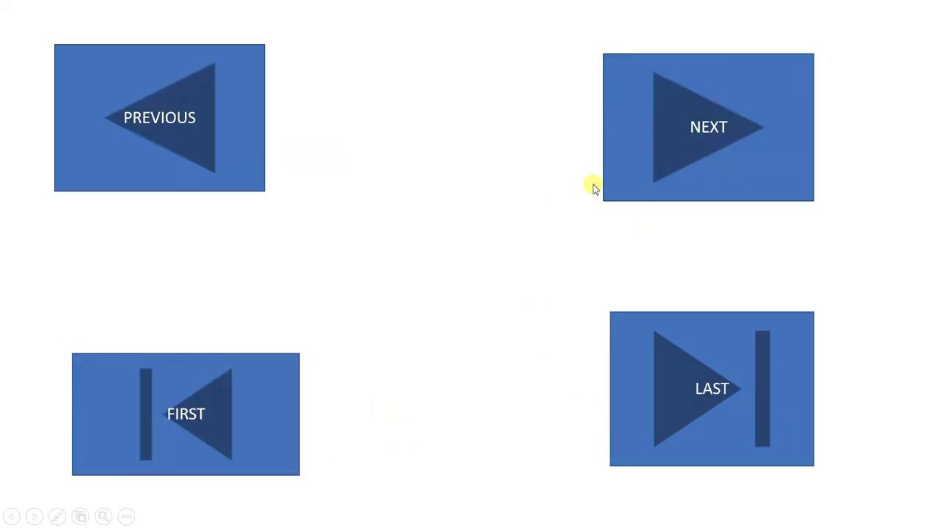
pyautogui.click(700, 126)
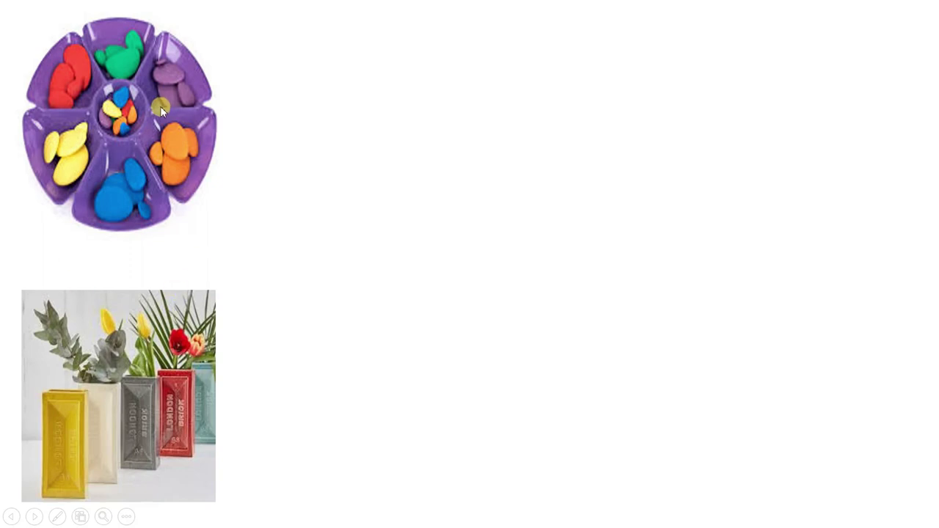
pyautogui.press('Escape')
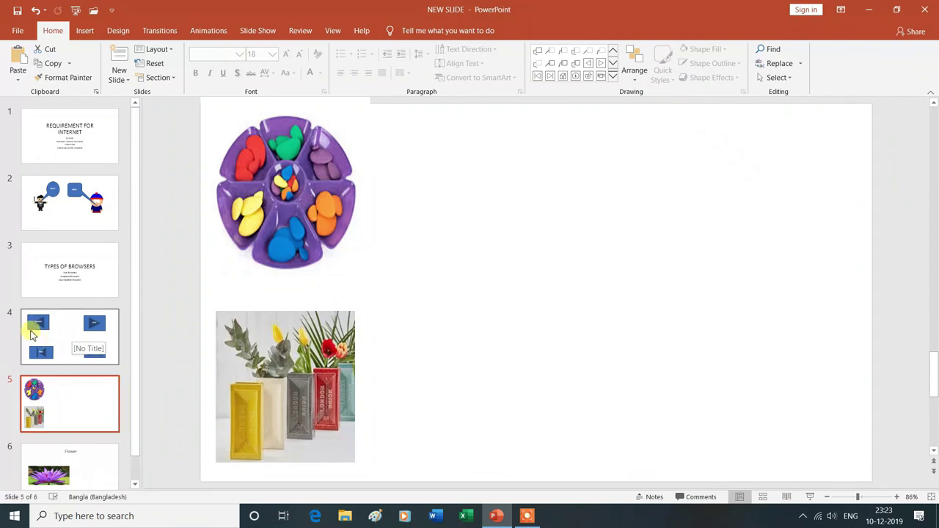
pyautogui.click(53, 330)
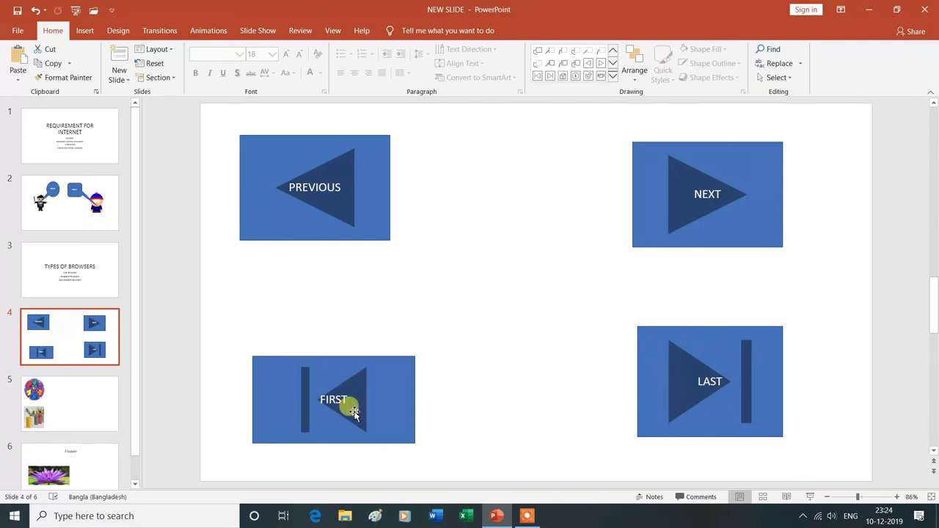
pyautogui.click(812, 501)
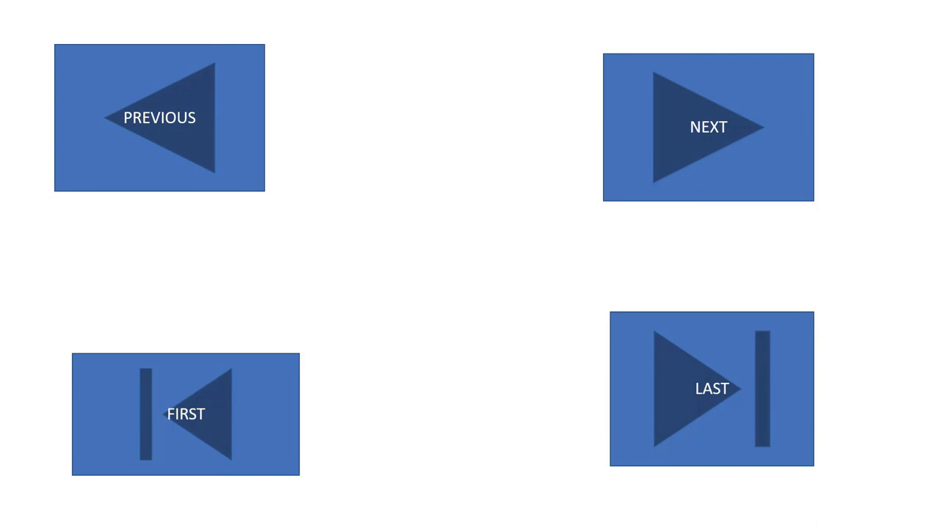
pyautogui.click(196, 421)
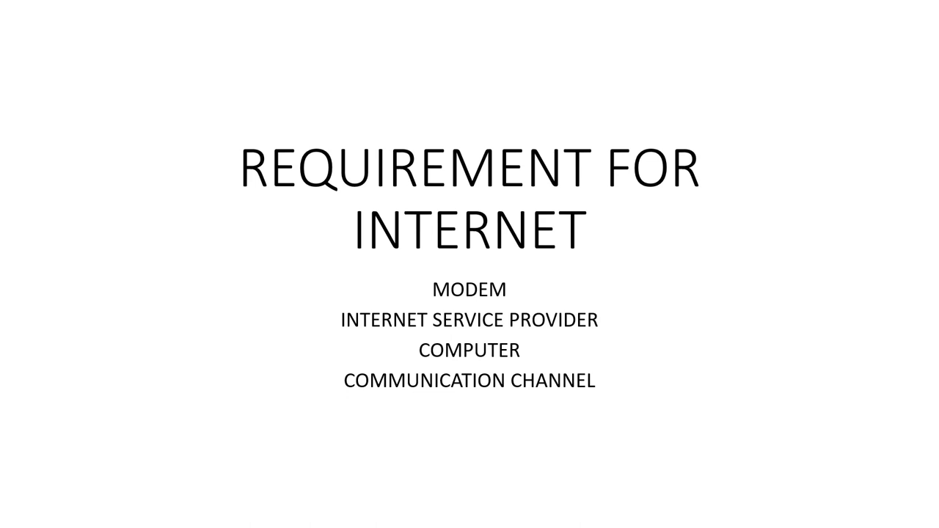
pyautogui.press('Escape')
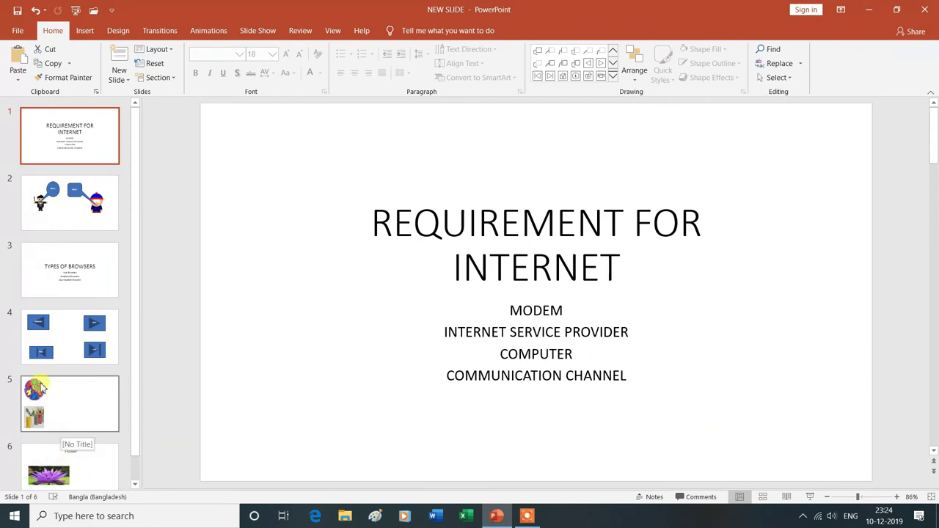
pyautogui.click(62, 334)
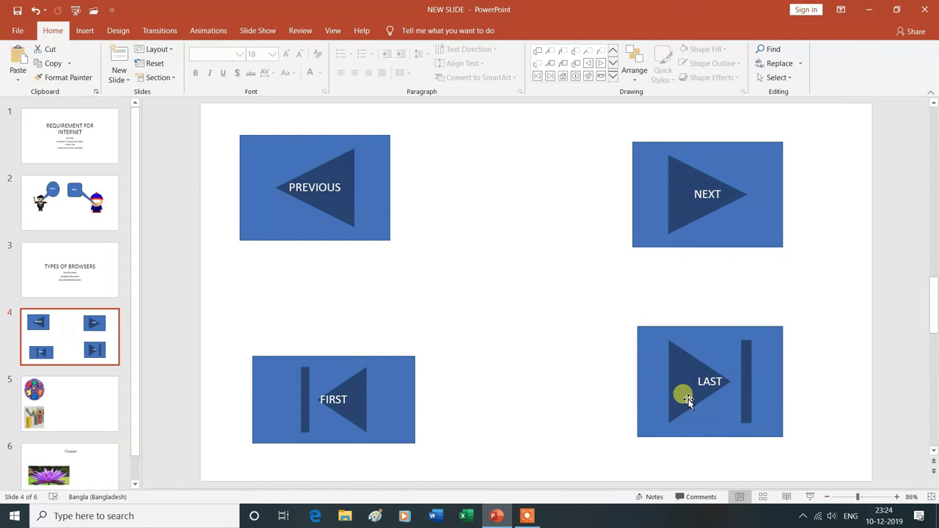
pyautogui.click(811, 500)
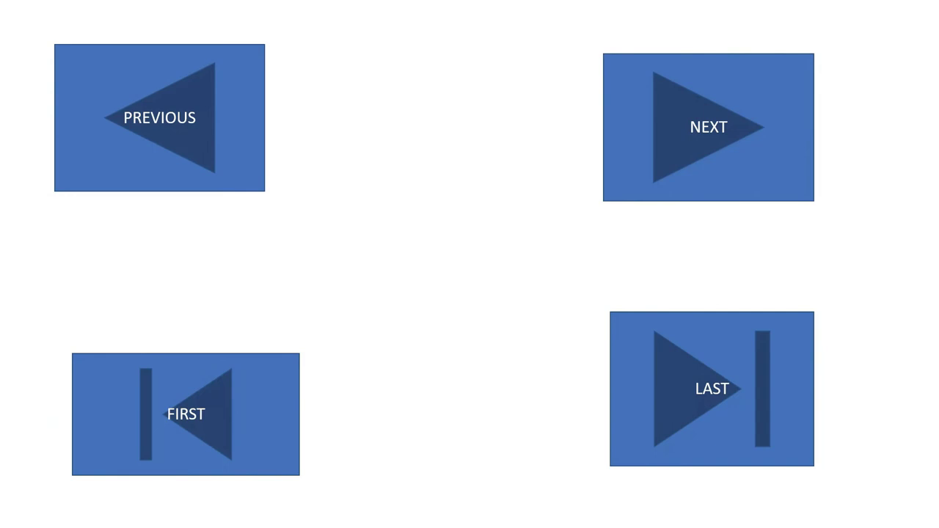
pyautogui.click(718, 391)
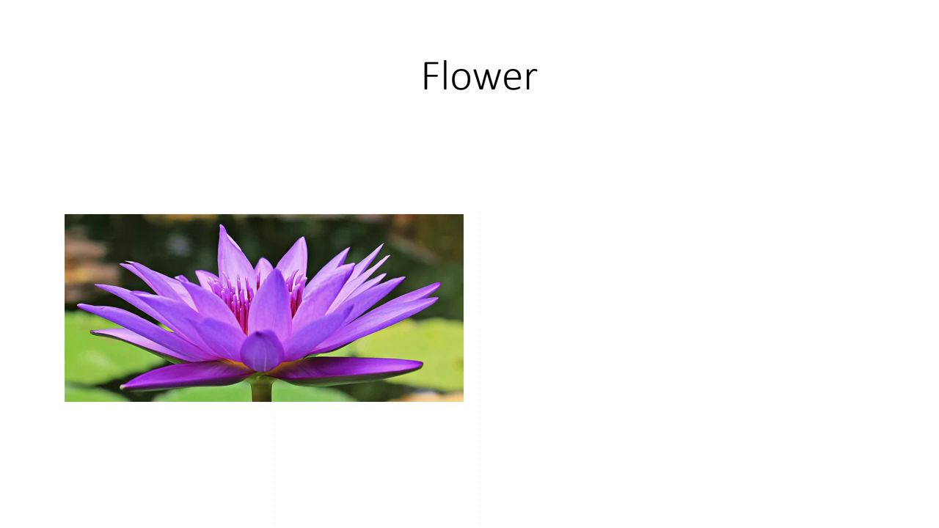
pyautogui.press('Escape')
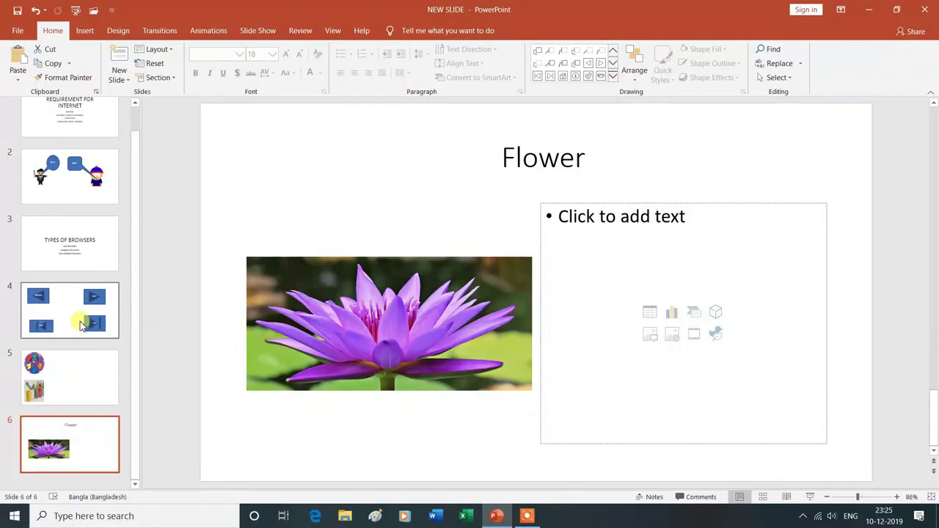
pyautogui.click(80, 317)
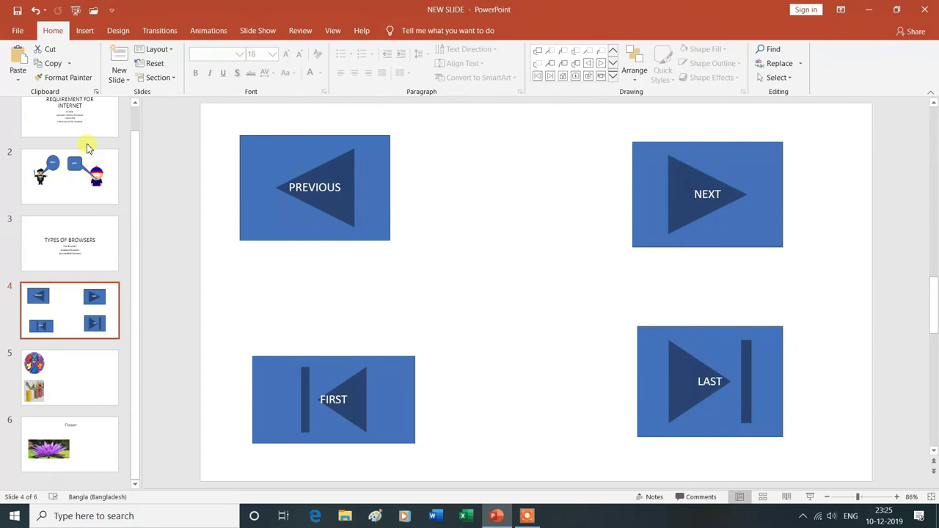